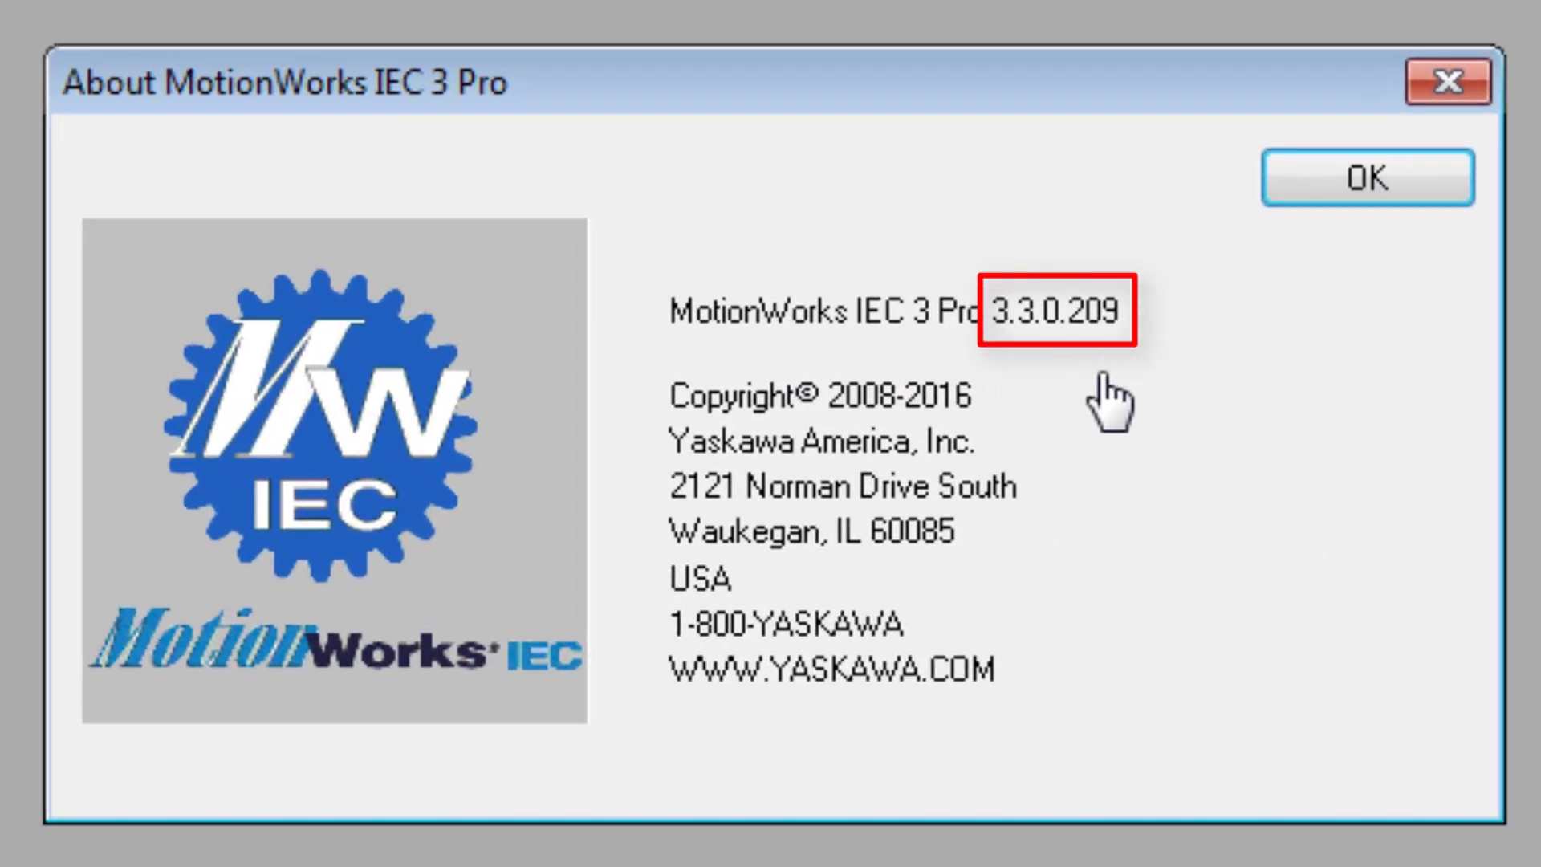
Step: Close the version information and open the Hardware Configuration for the project's MP3300iec resource
click(1355, 178)
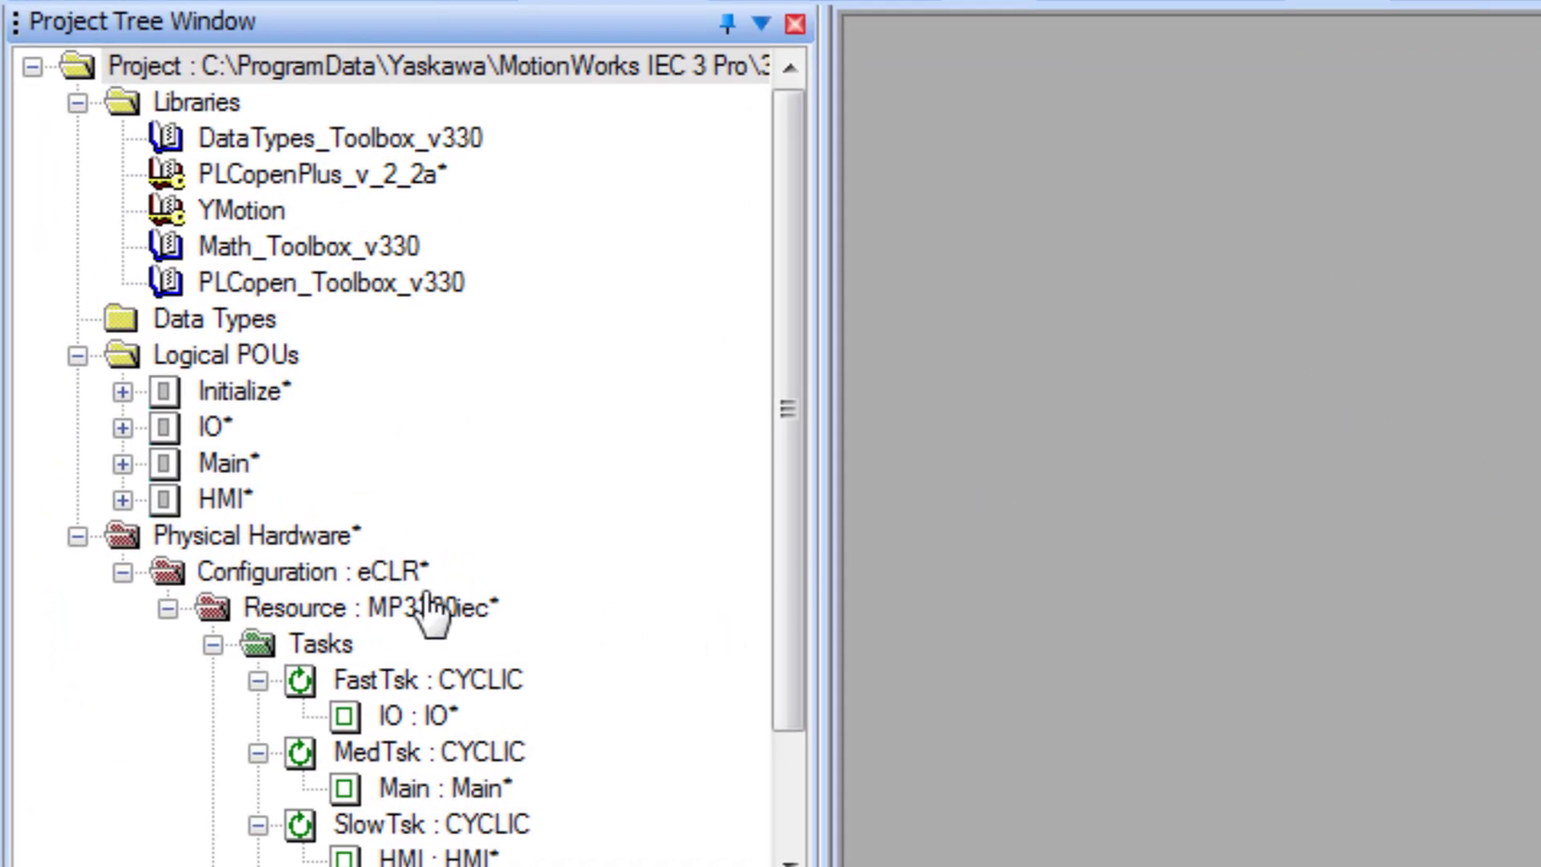
click(441, 609)
drag(791, 565, 792, 722)
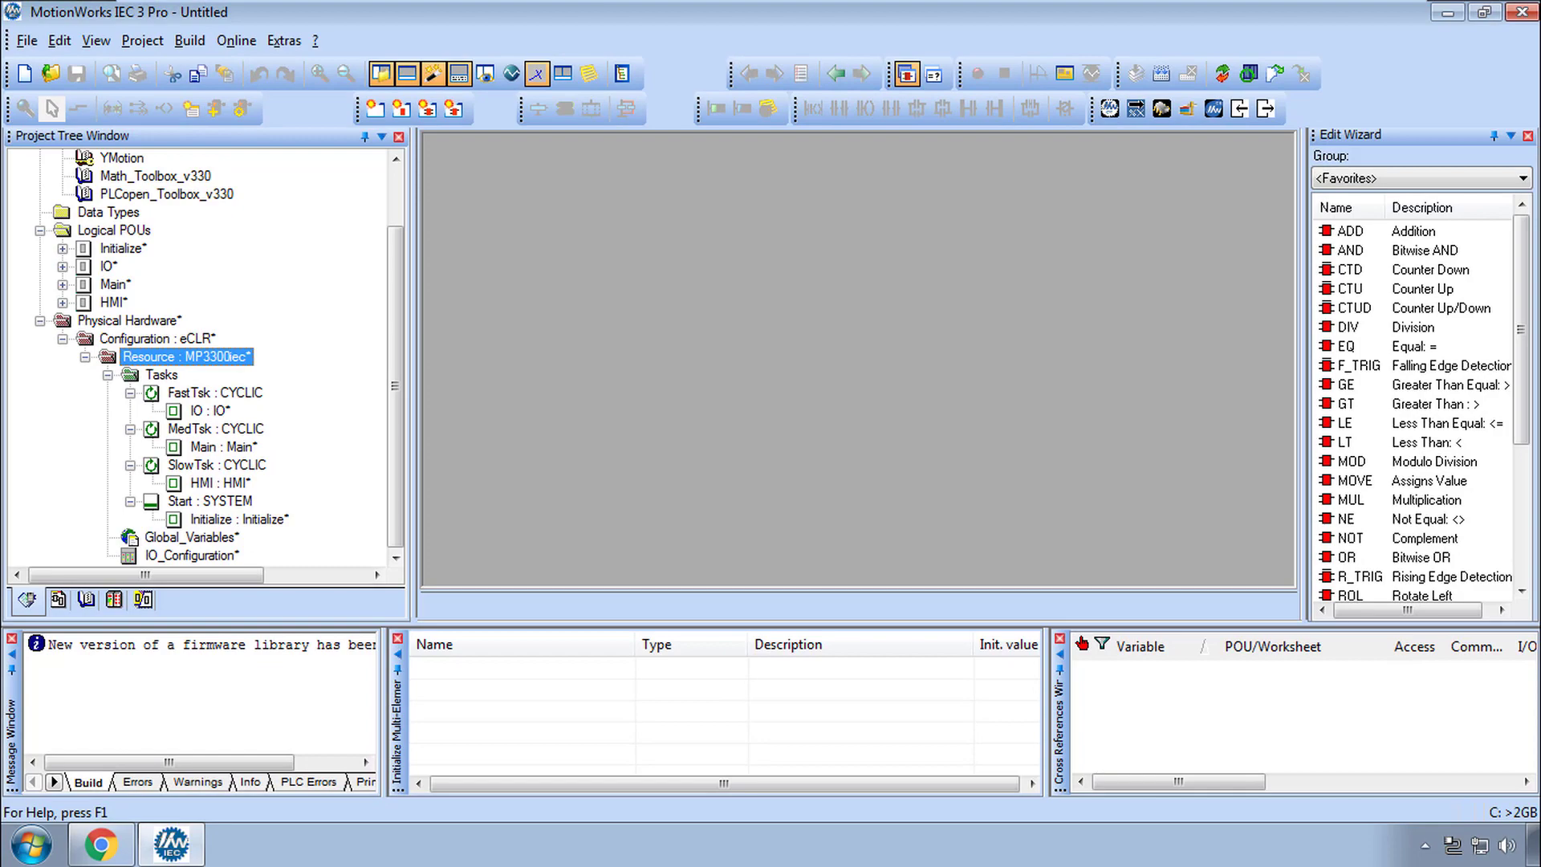
click(1110, 112)
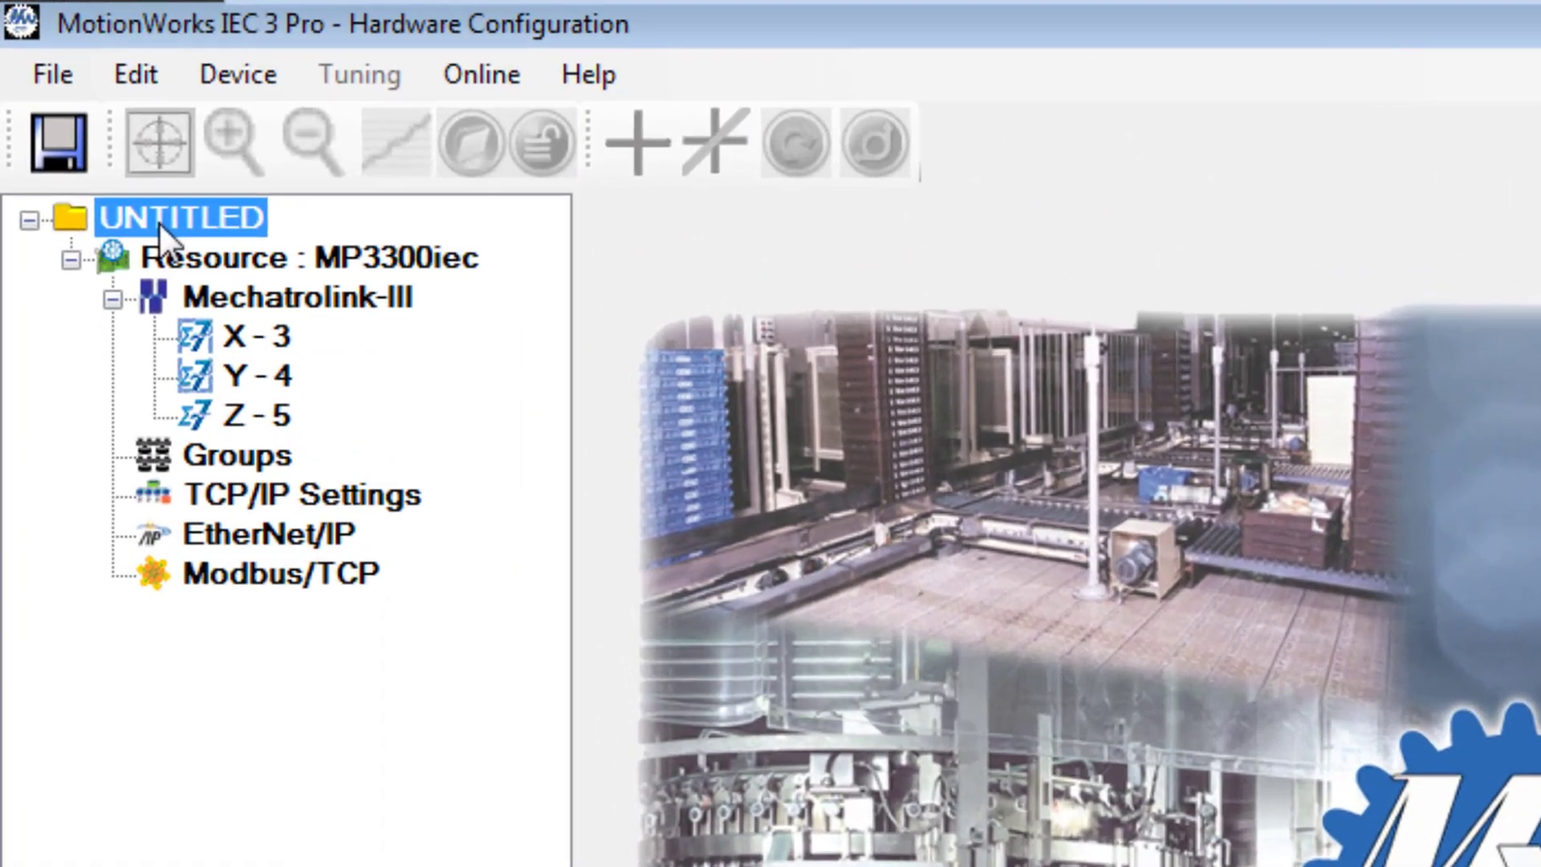
Step: Add a second MP3300iec Mechatrolink-III Motion Controller to the project as Resource2
right_click(80, 113)
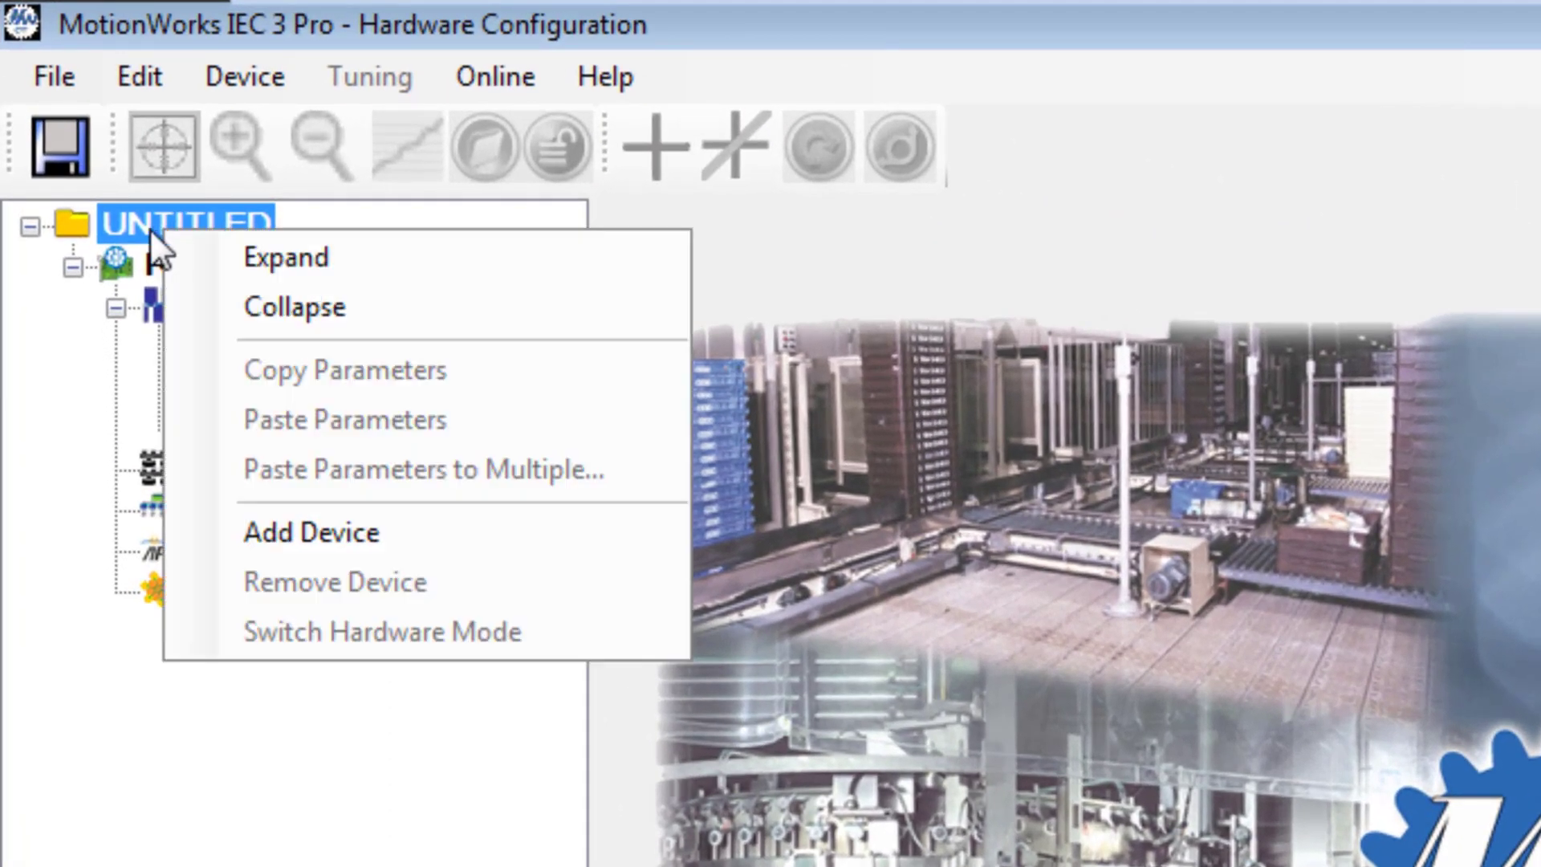
click(358, 532)
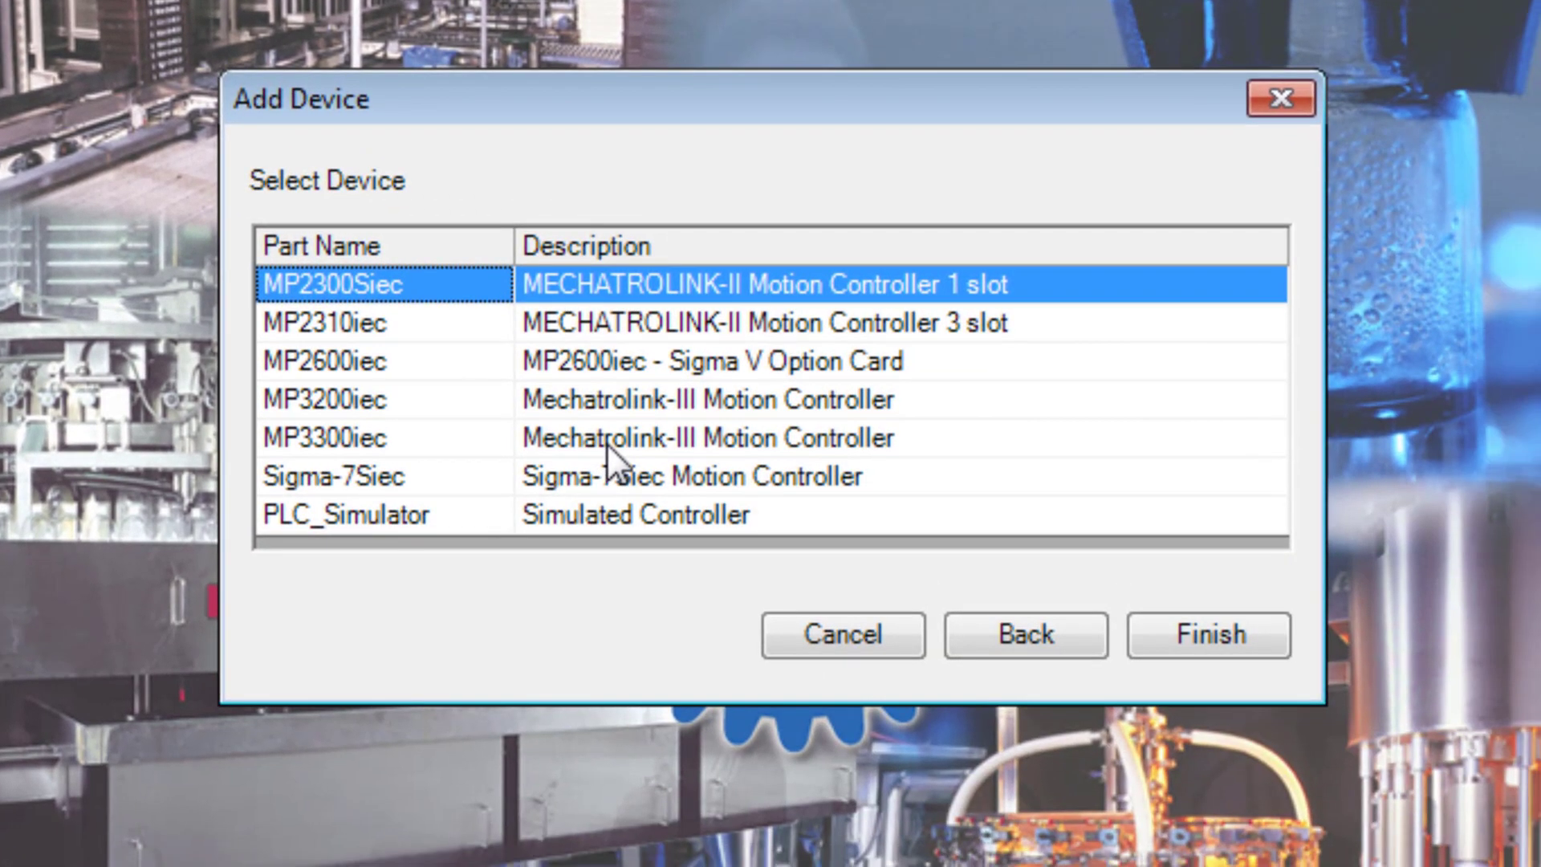
click(1240, 793)
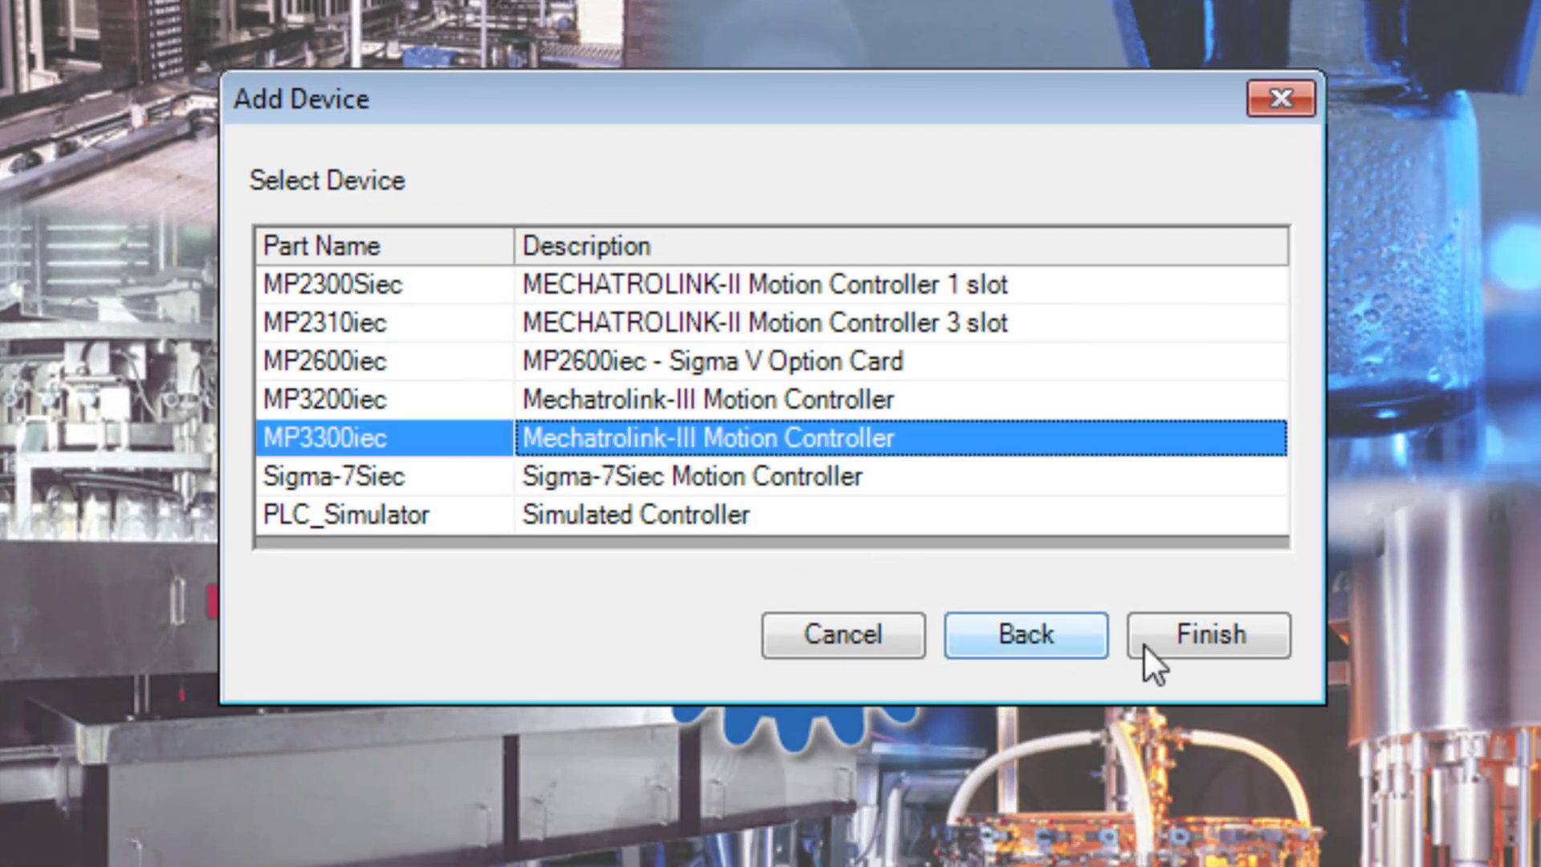
click(1204, 635)
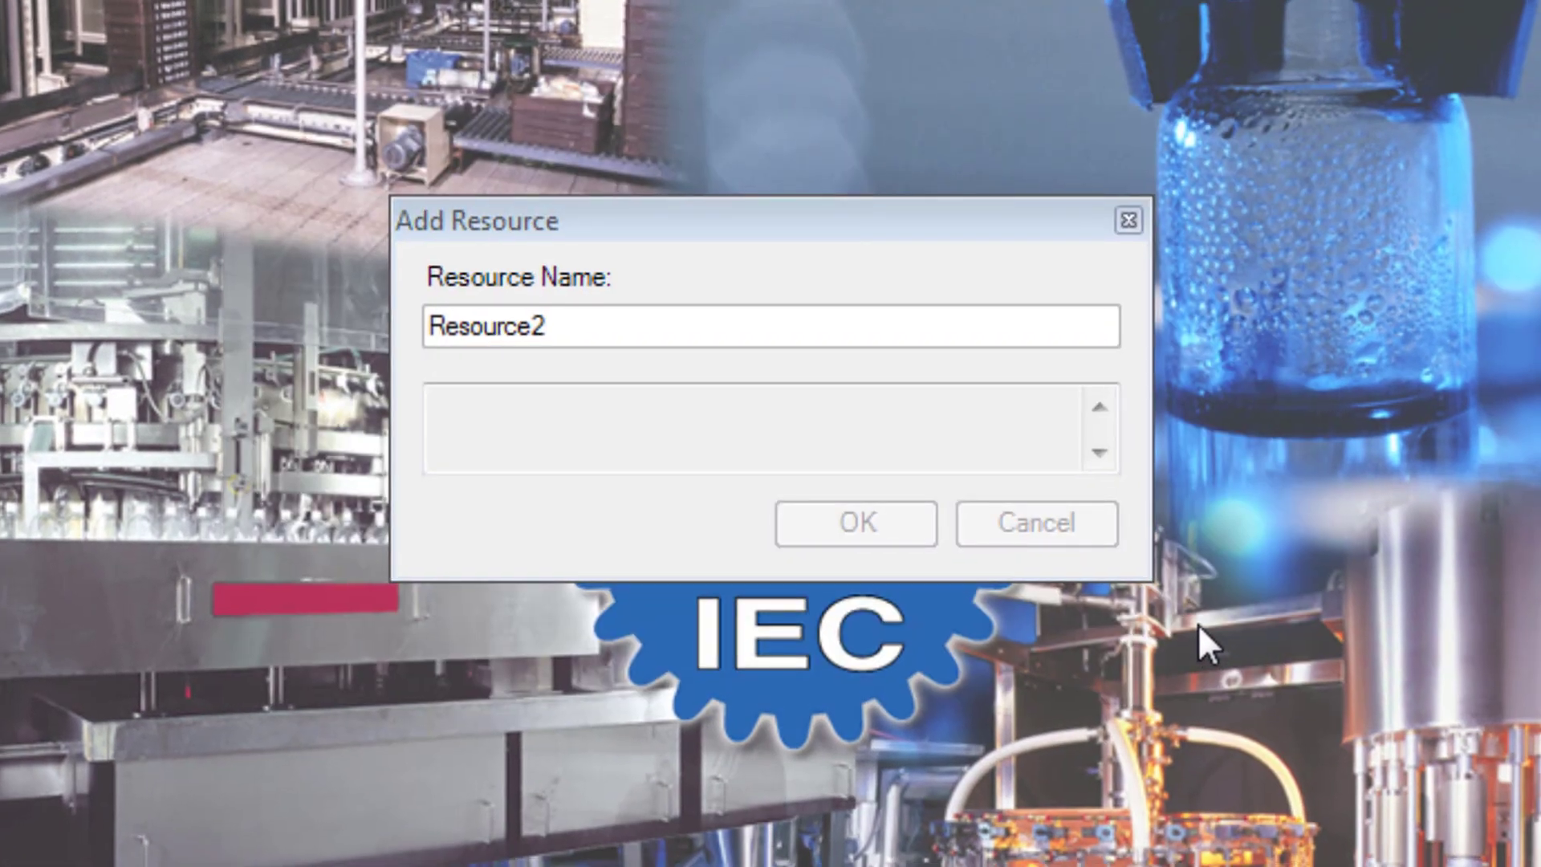
key(Return)
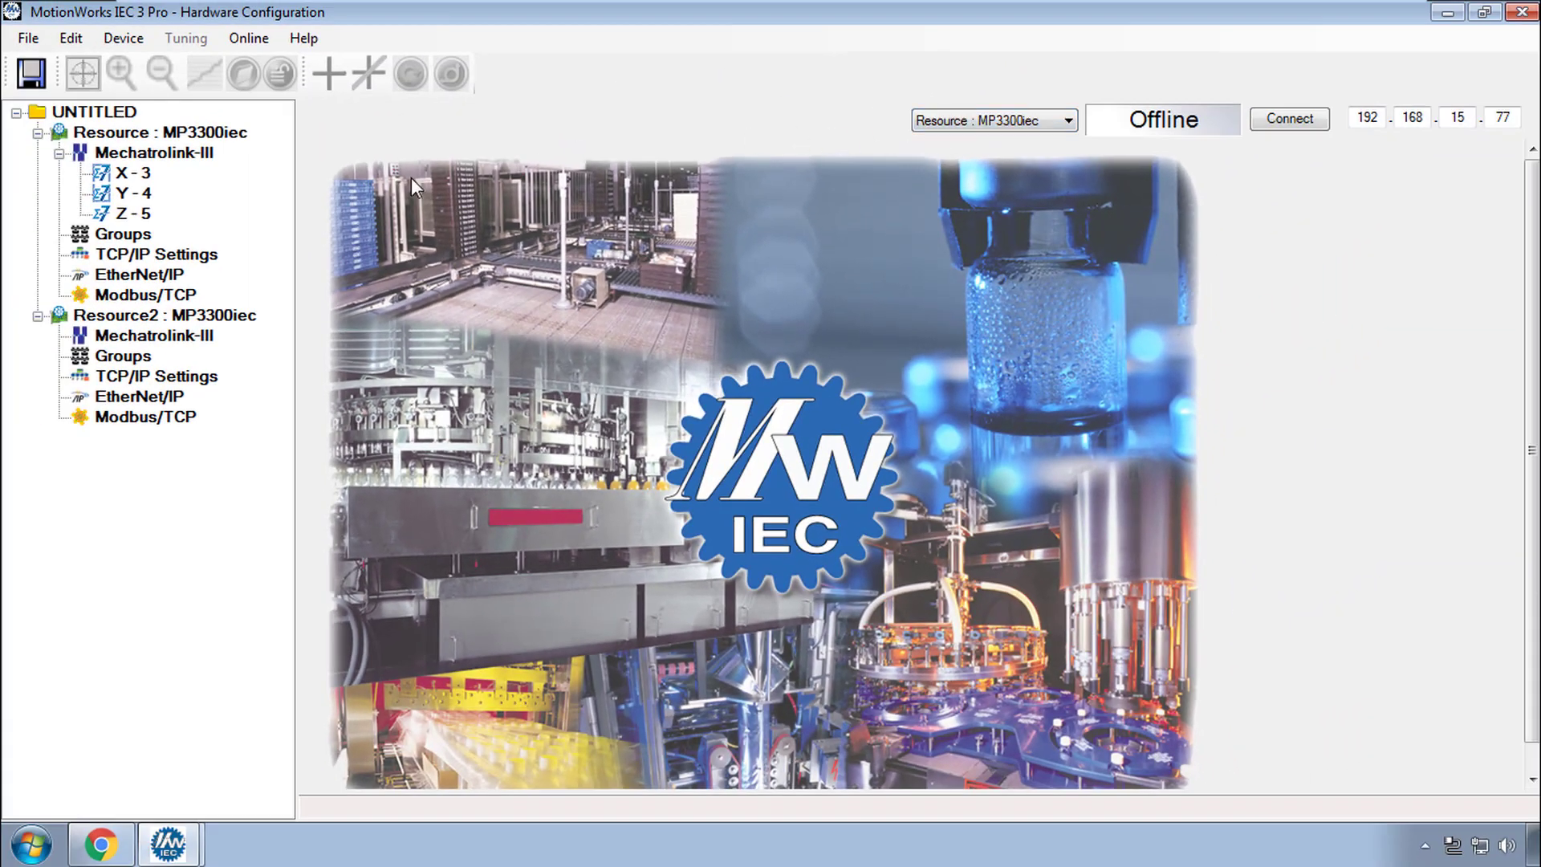
Step: Select Resource2 and connect it to the controller at 192.168.15.73
click(148, 135)
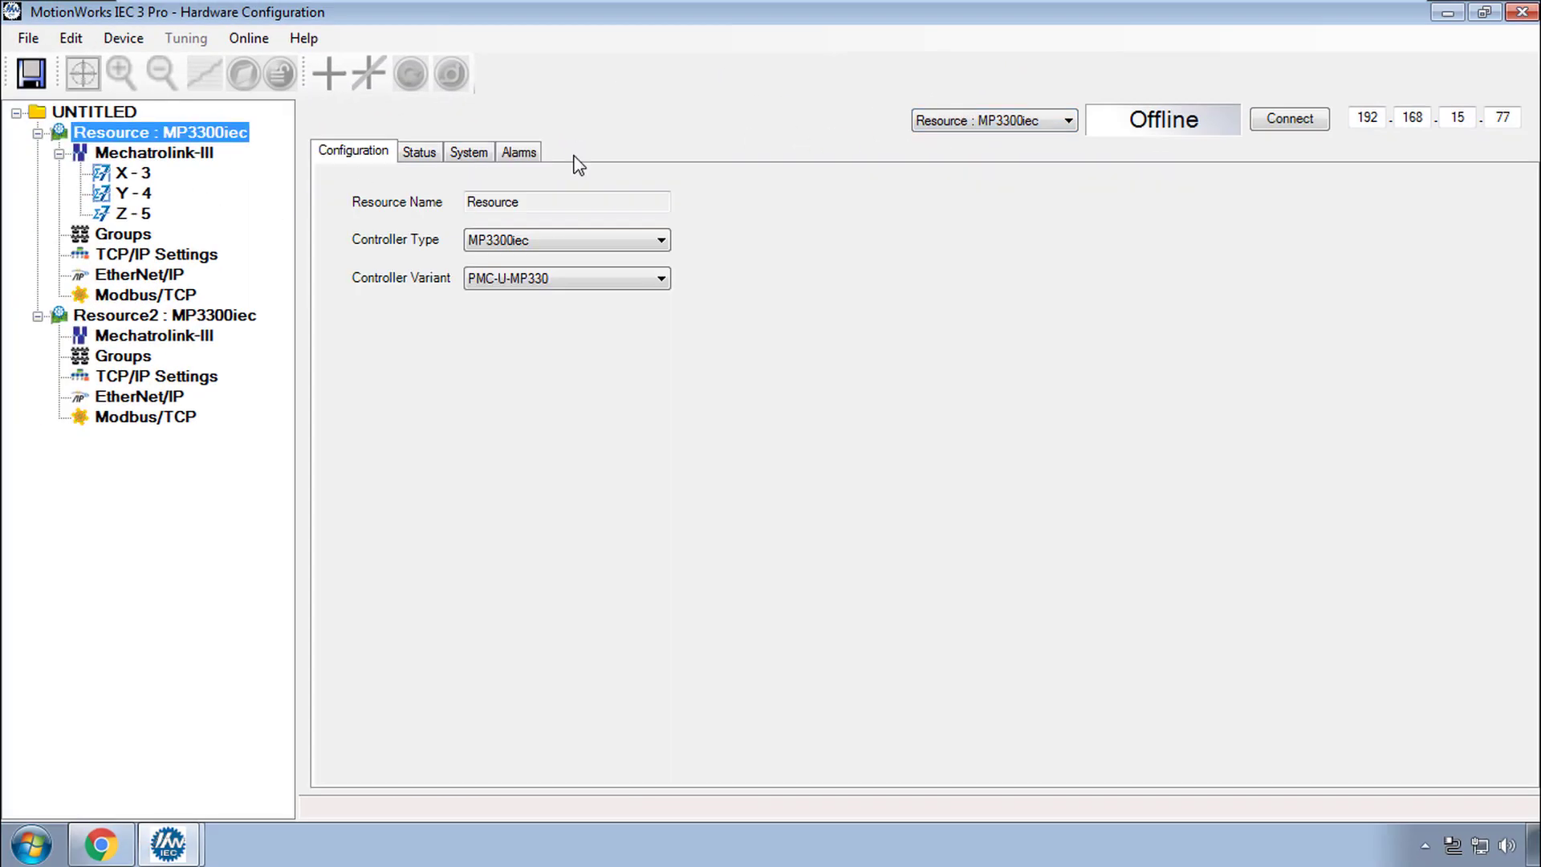
click(183, 316)
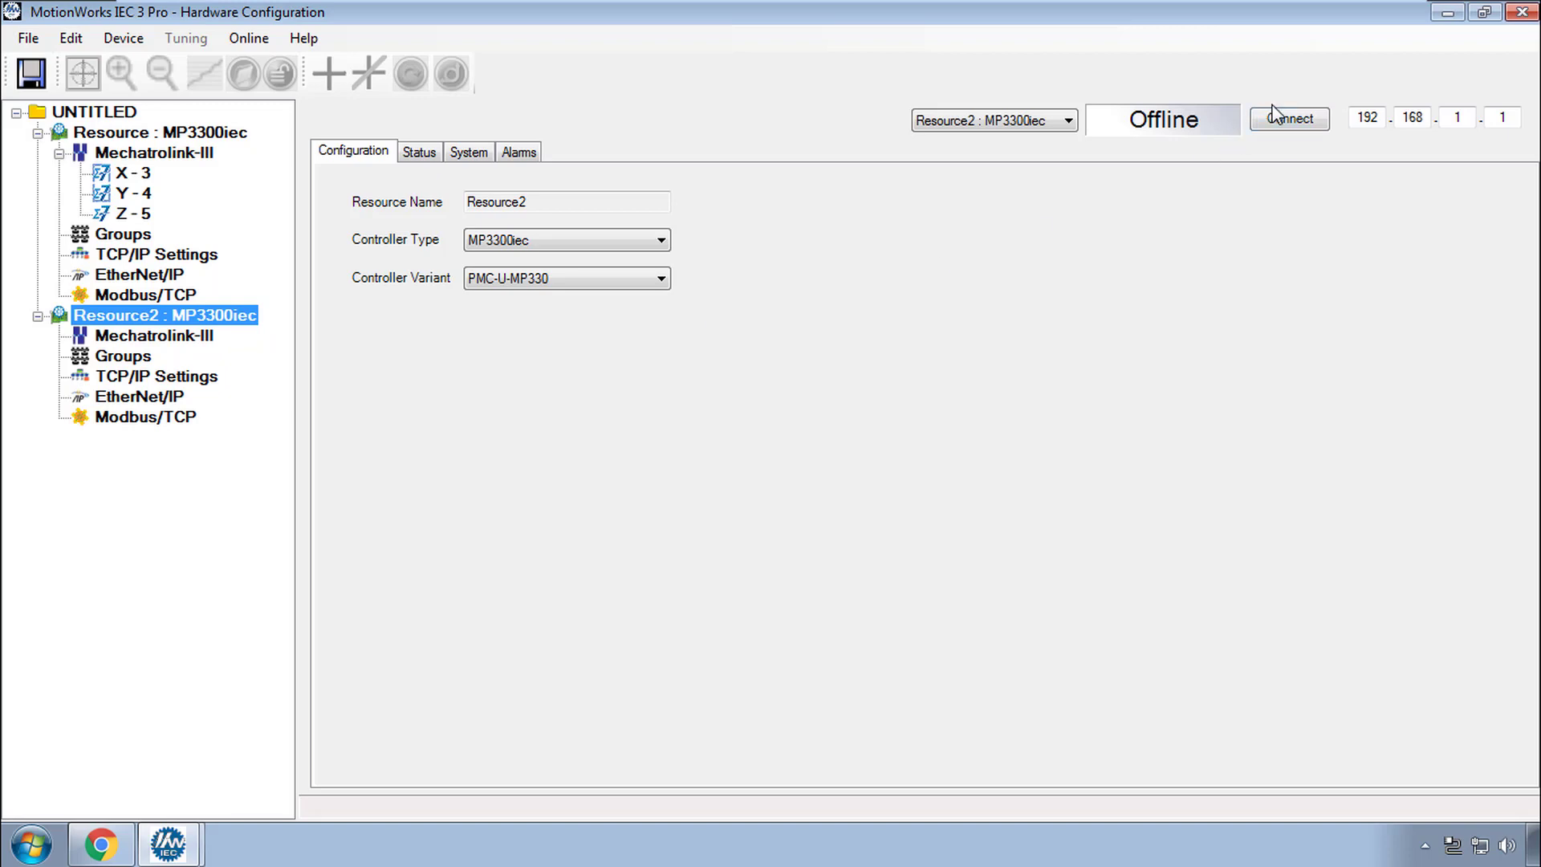
click(1292, 120)
click(724, 470)
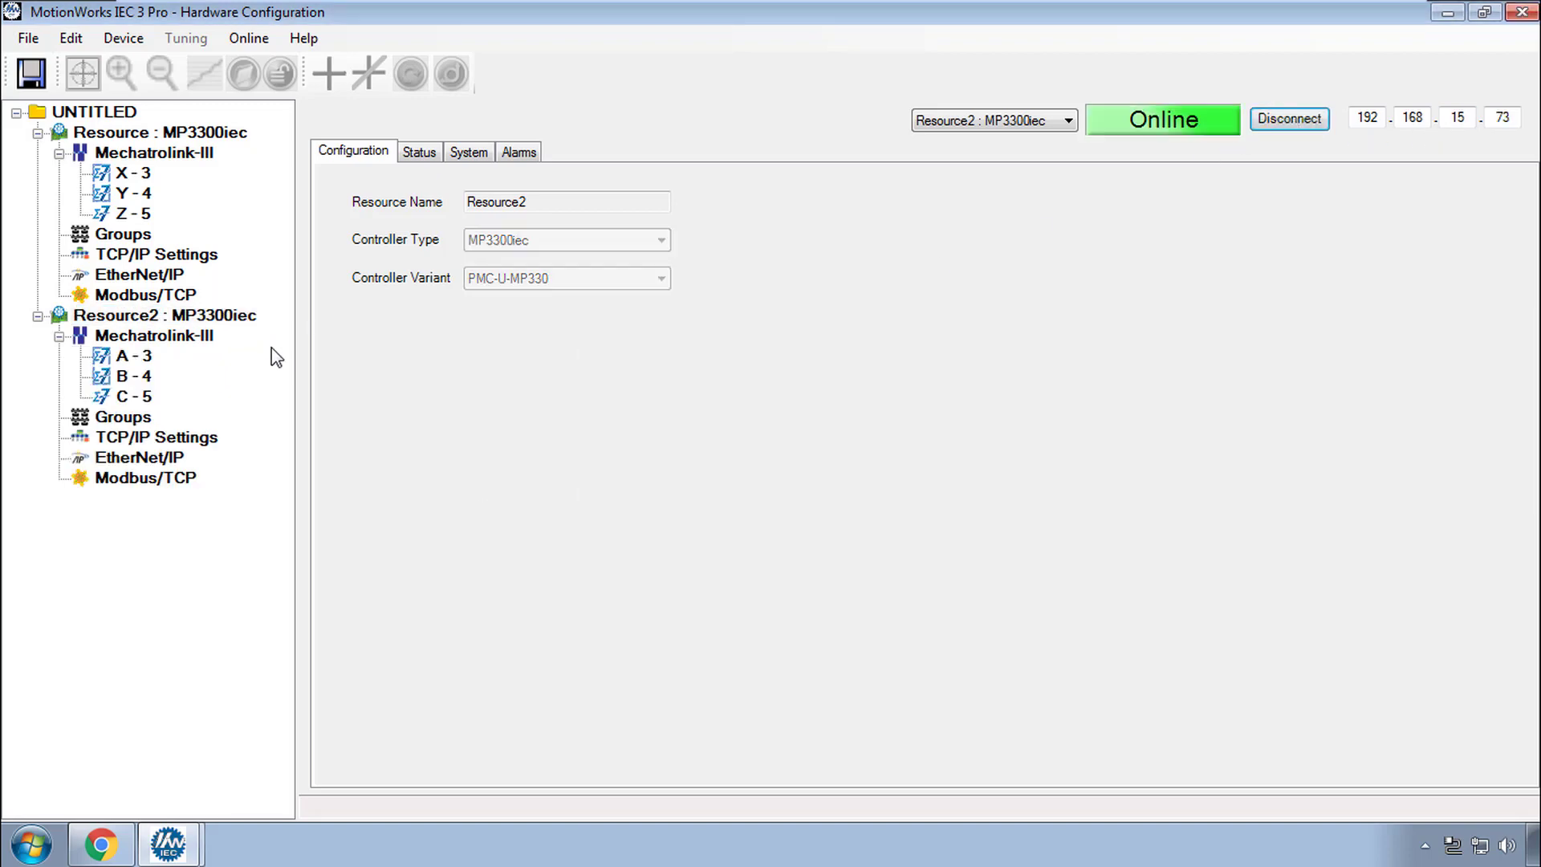
Step: Open the settings of Resource2's axis A and save the configuration to the controller and project folder
click(138, 355)
click(31, 74)
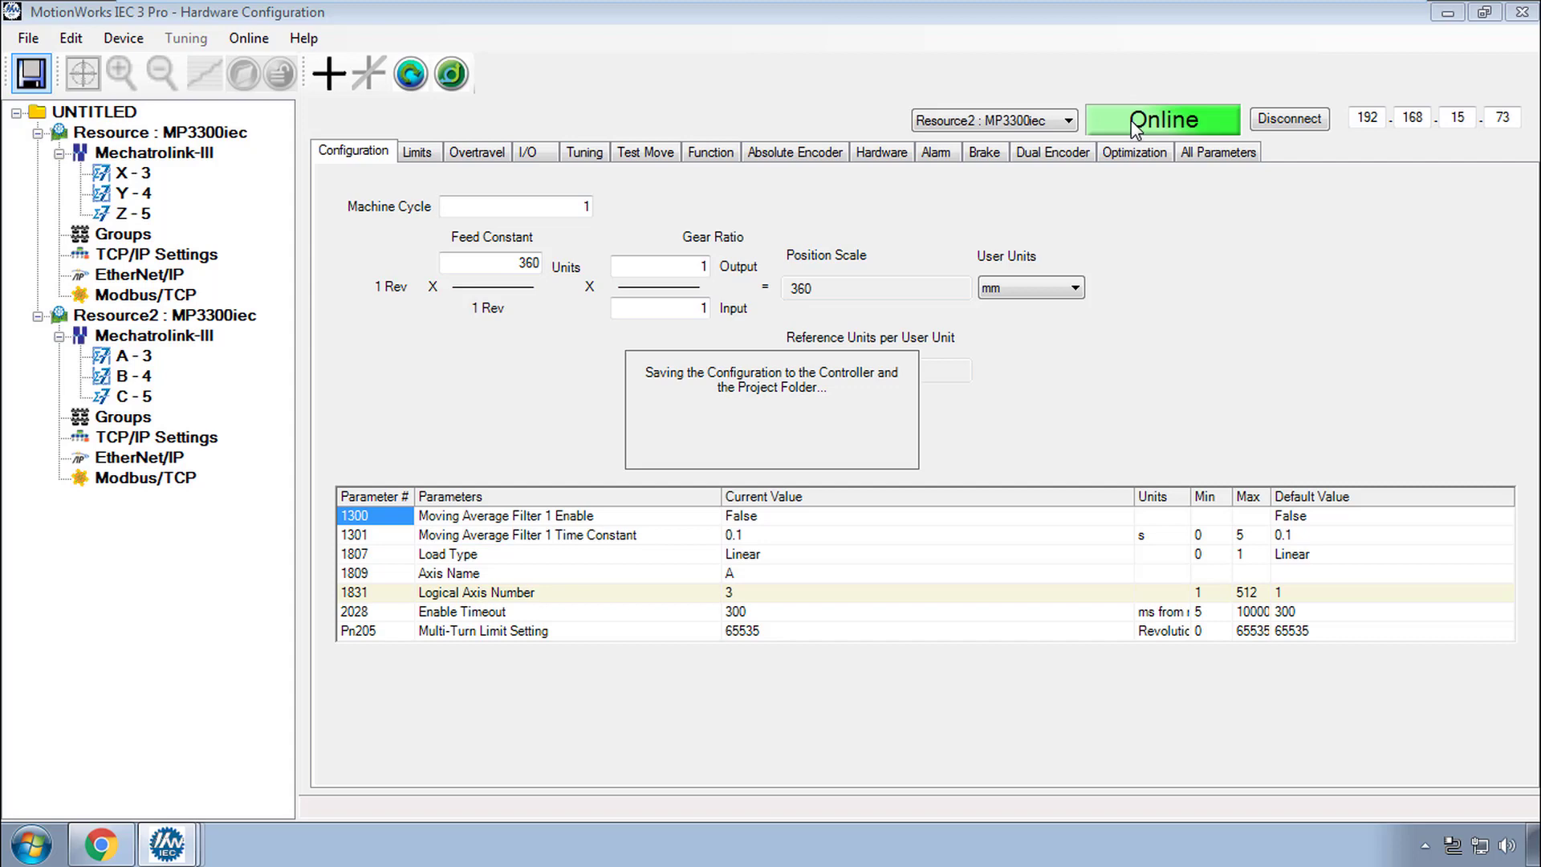
click(915, 463)
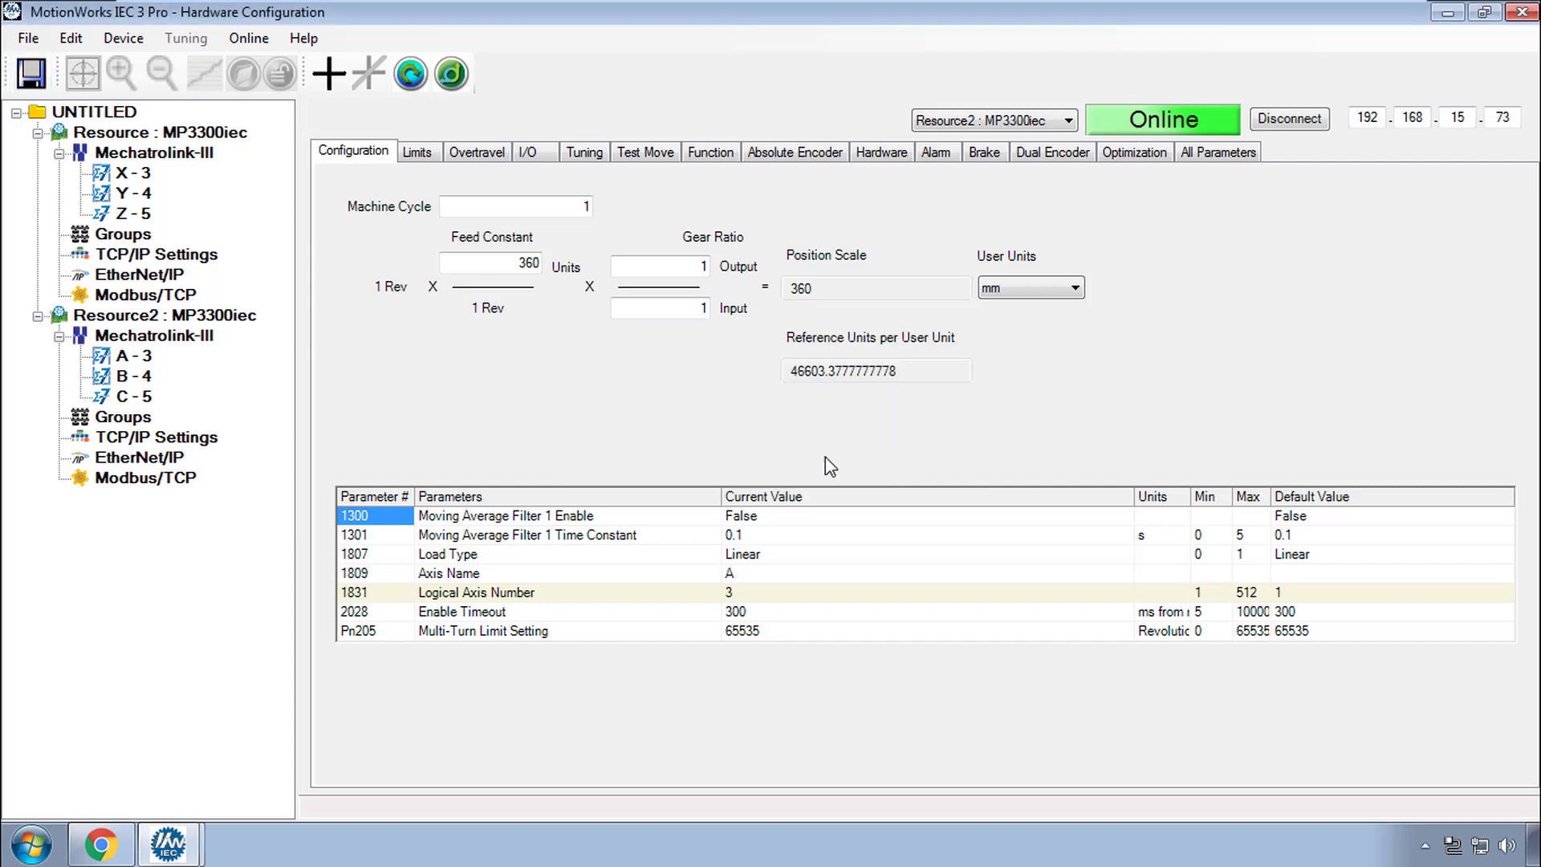
Step: Reboot the Resource2 controller from the Hardware Configuration
click(249, 38)
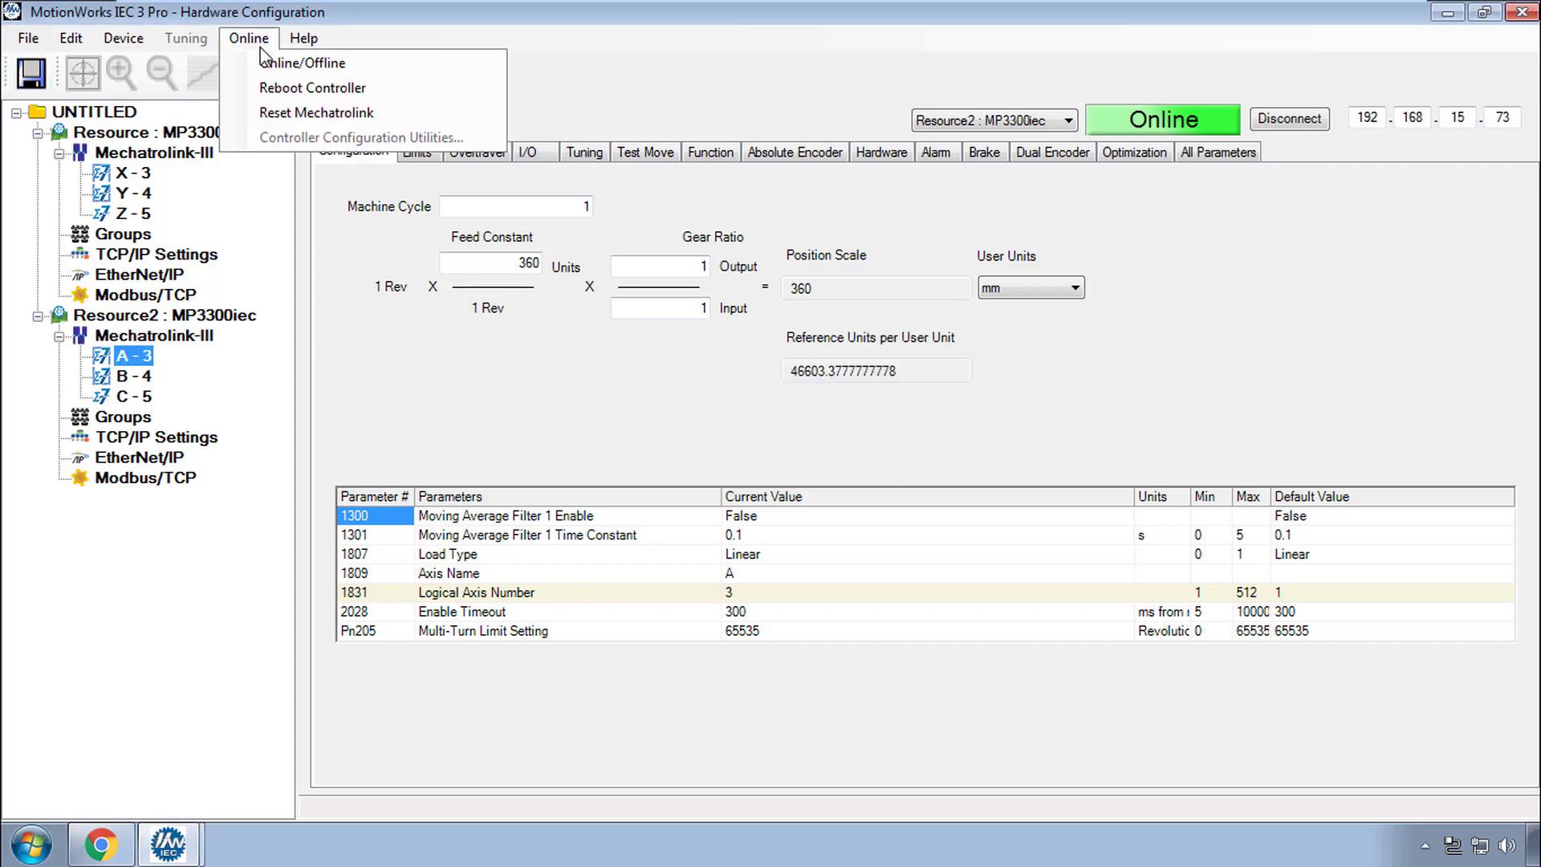
click(347, 88)
click(891, 475)
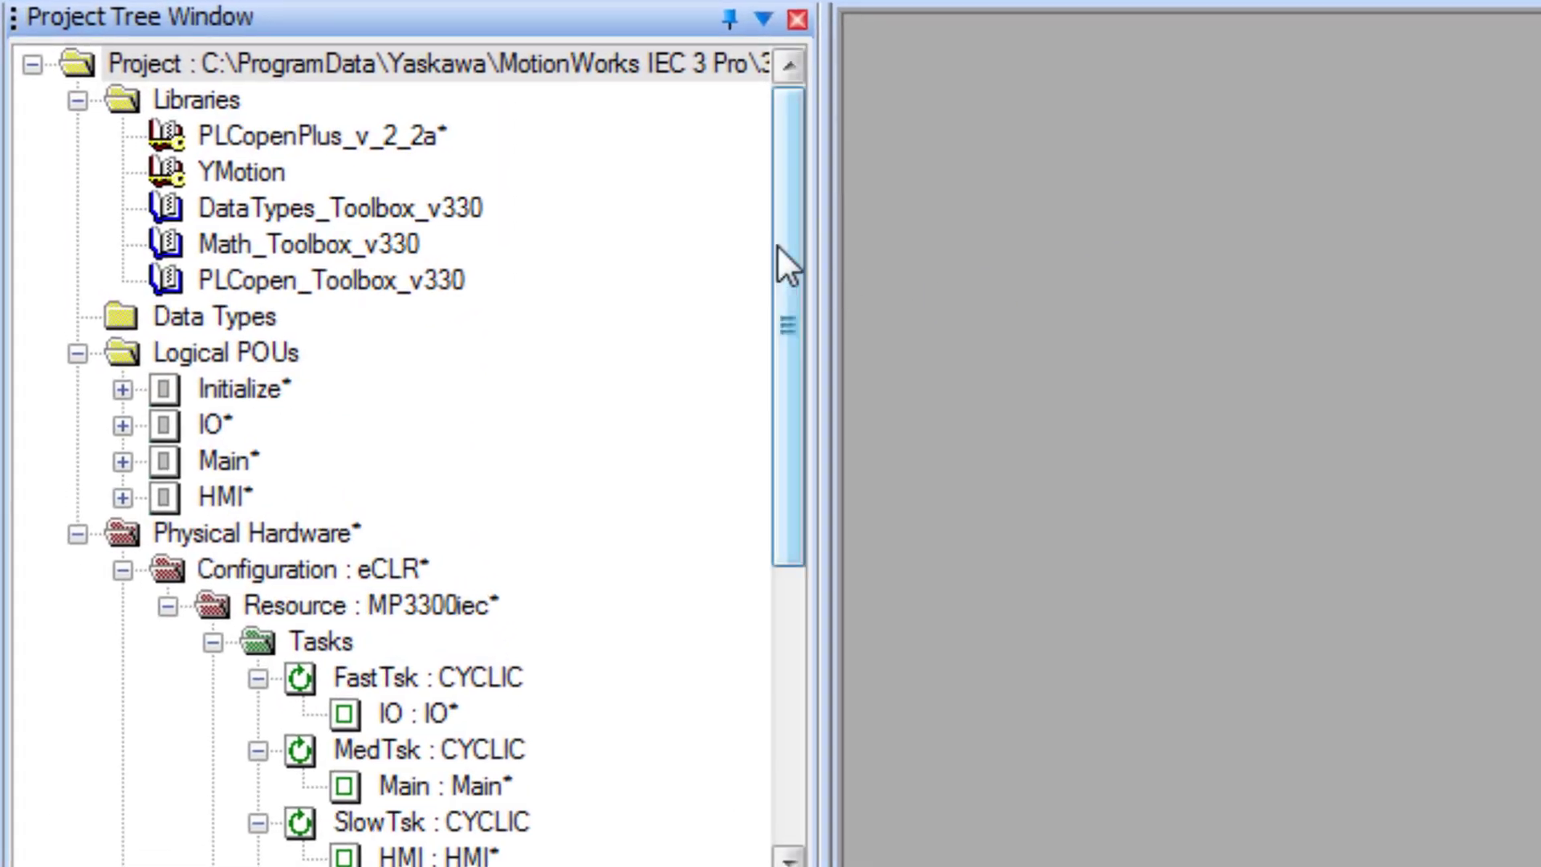
Step: Copy the MedTsk task from Resource into Resource2's Tasks and move the Start task there as well
drag(791, 273, 788, 561)
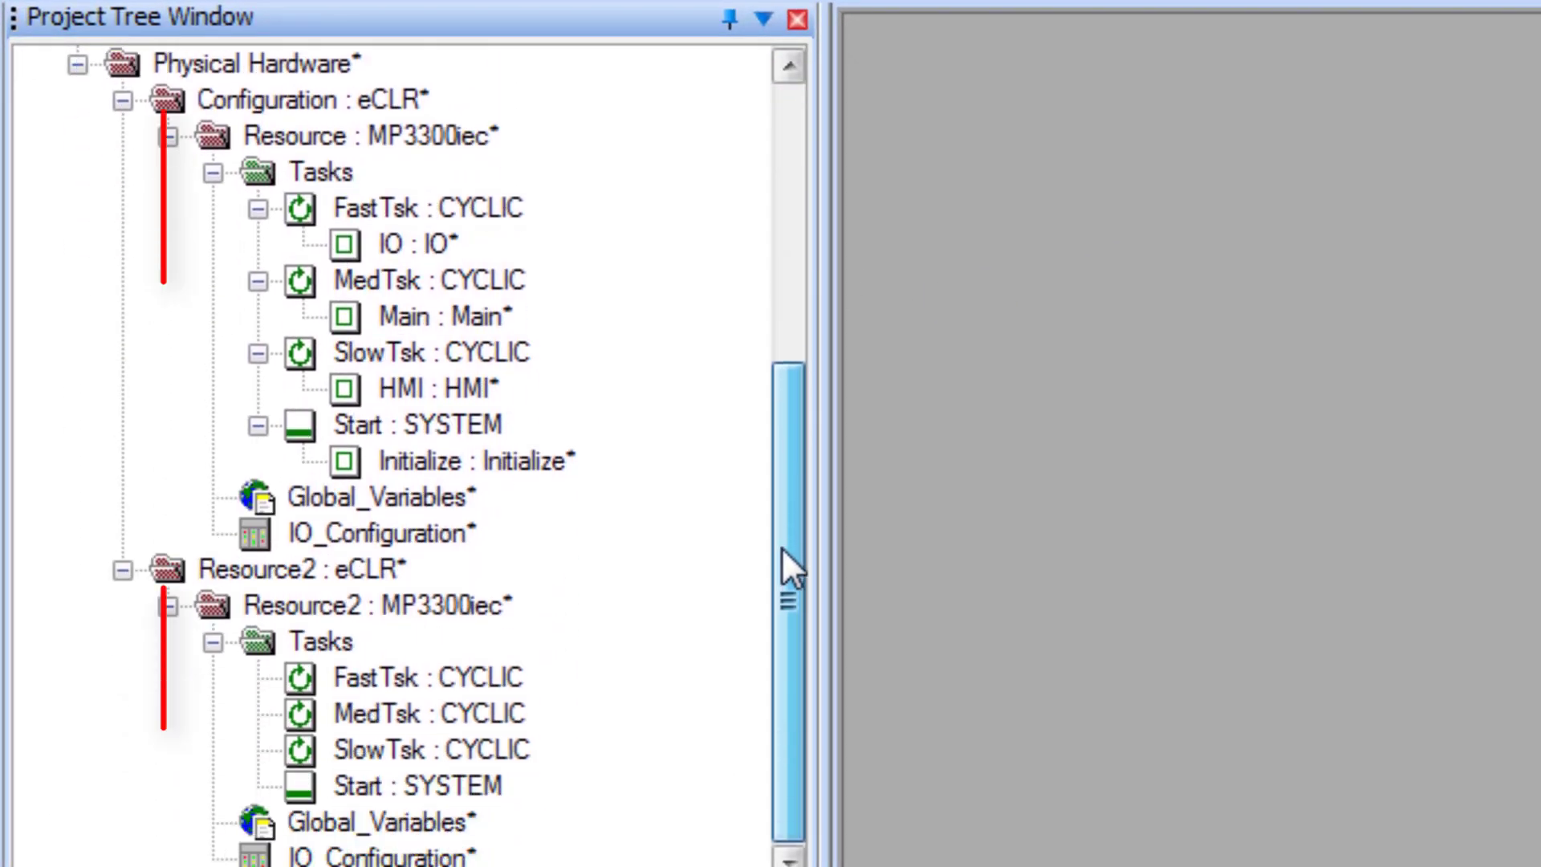
right_click(417, 316)
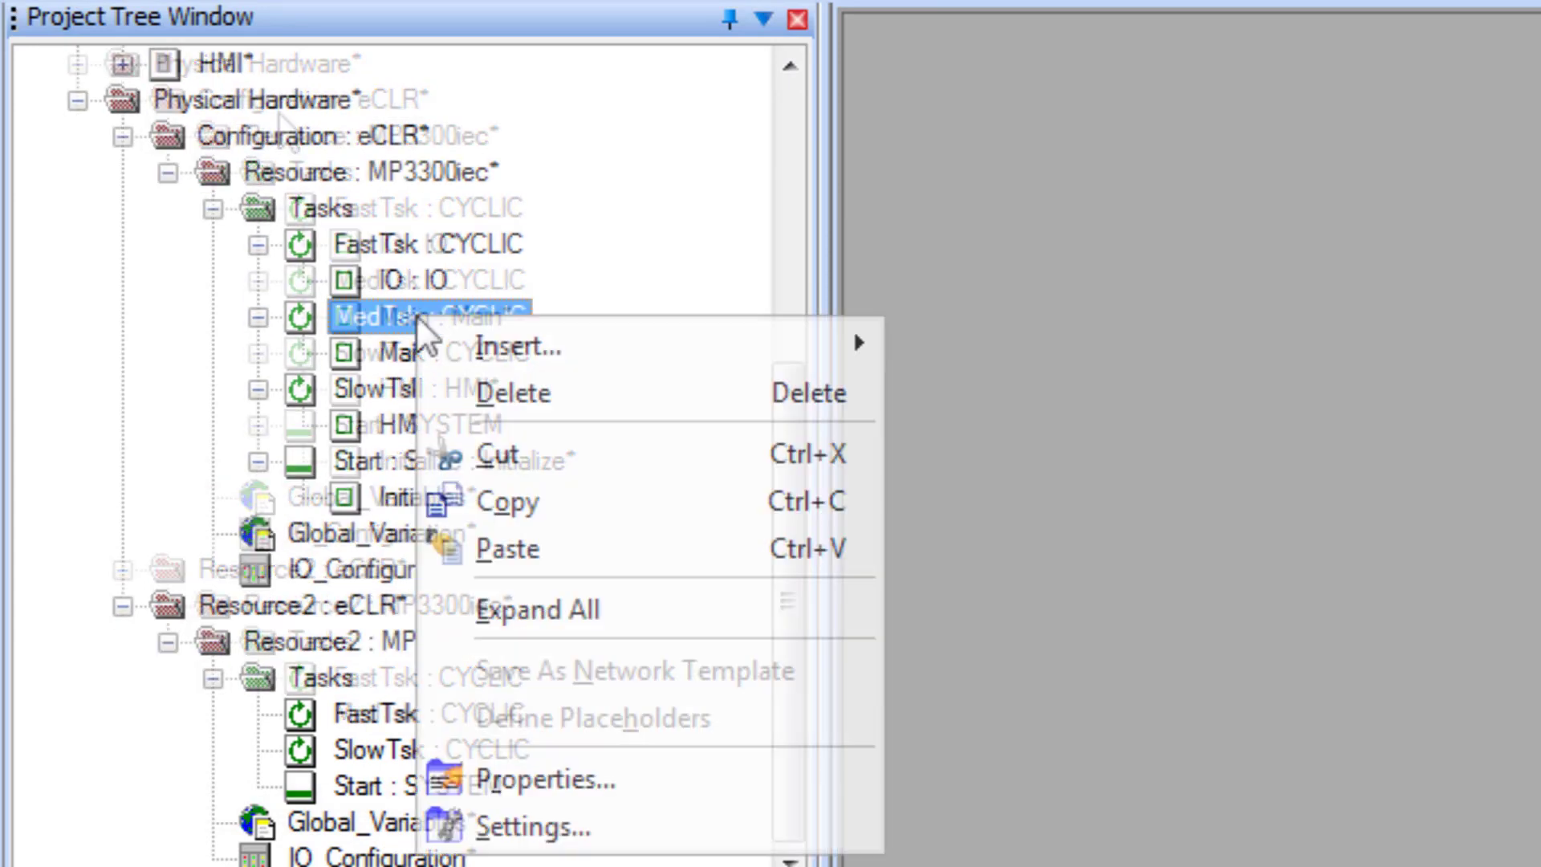
click(532, 508)
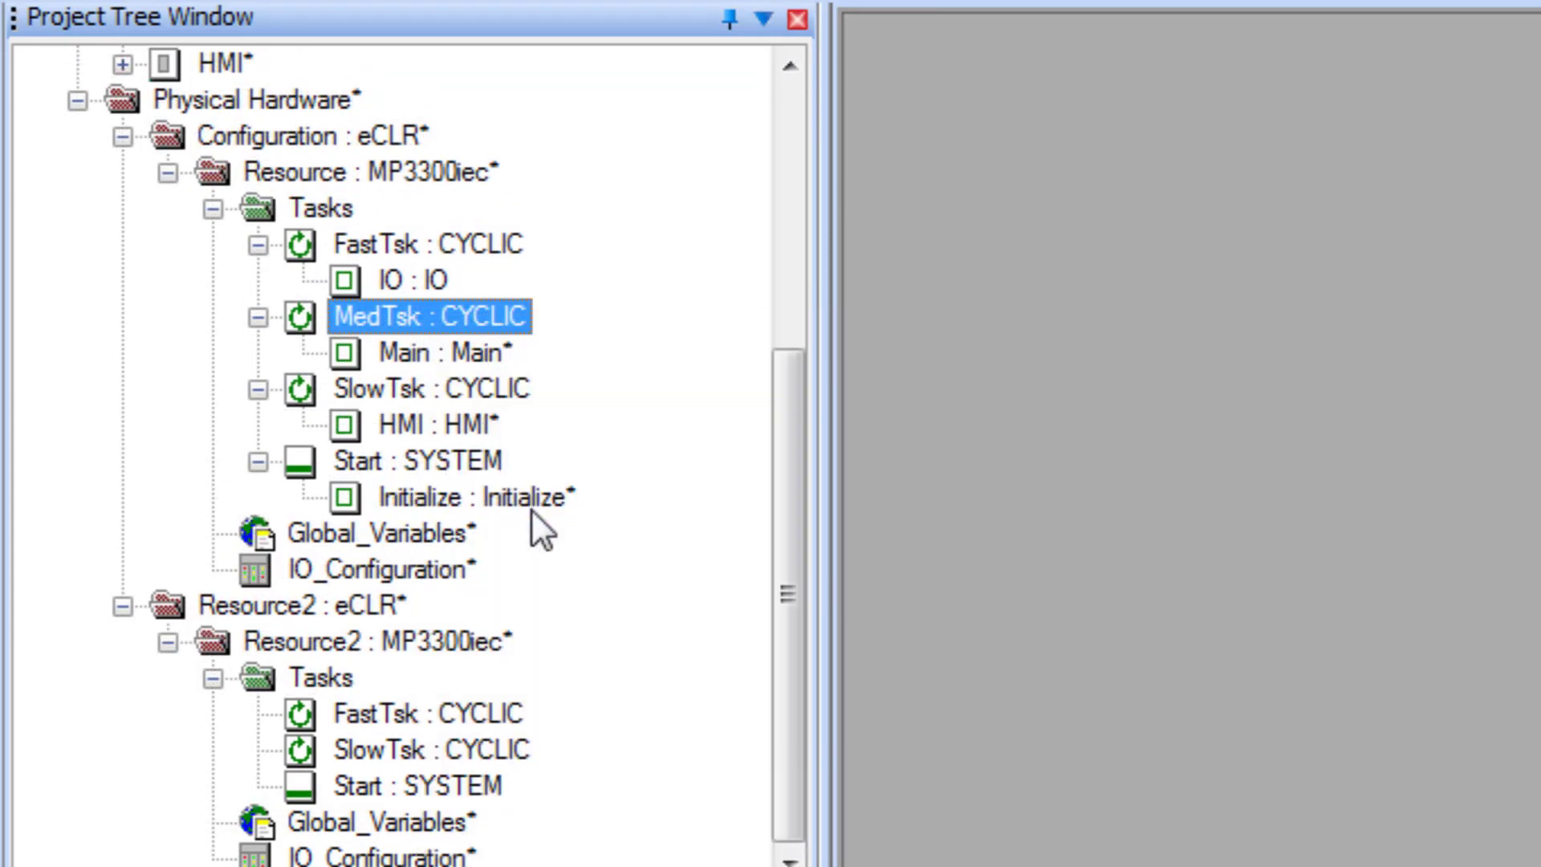
right_click(331, 674)
click(420, 769)
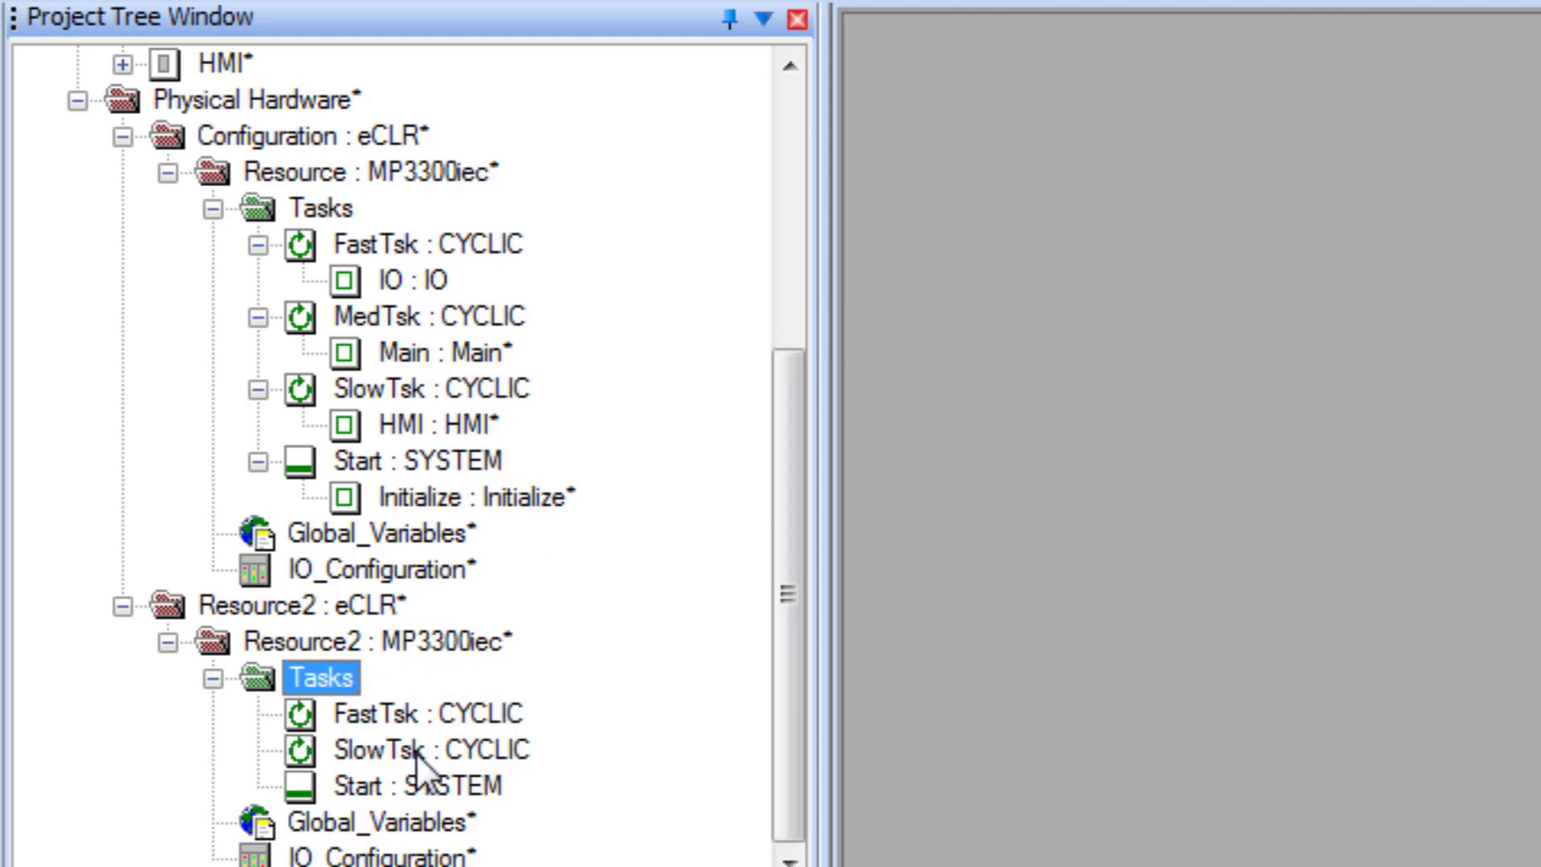
drag(417, 471, 402, 669)
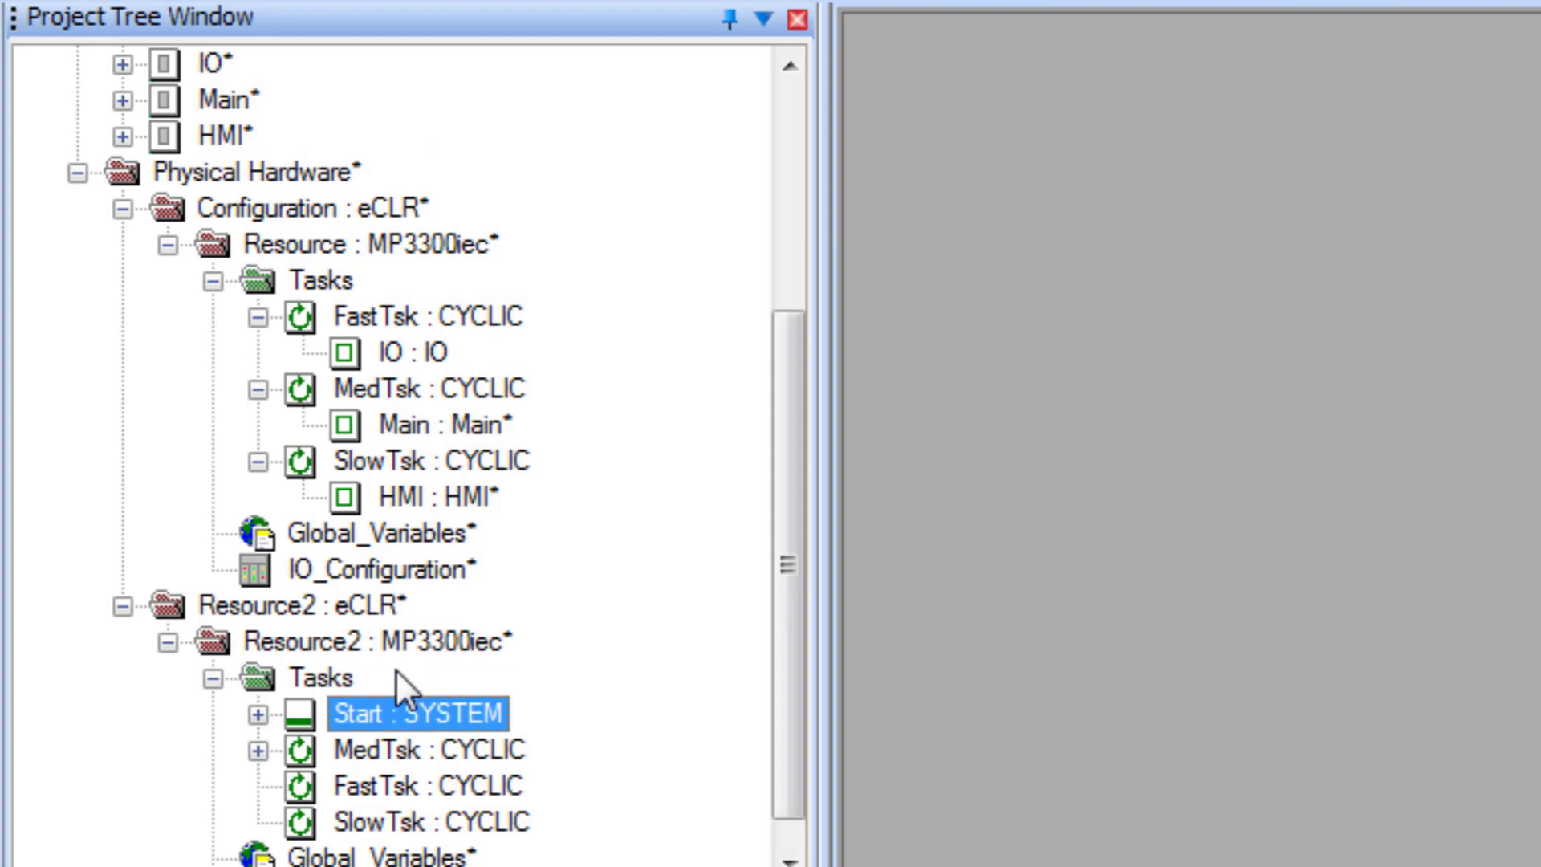
Step: Copy the Main program instance from Resource's MedTsk into Resource2's FastTsk
click(450, 426)
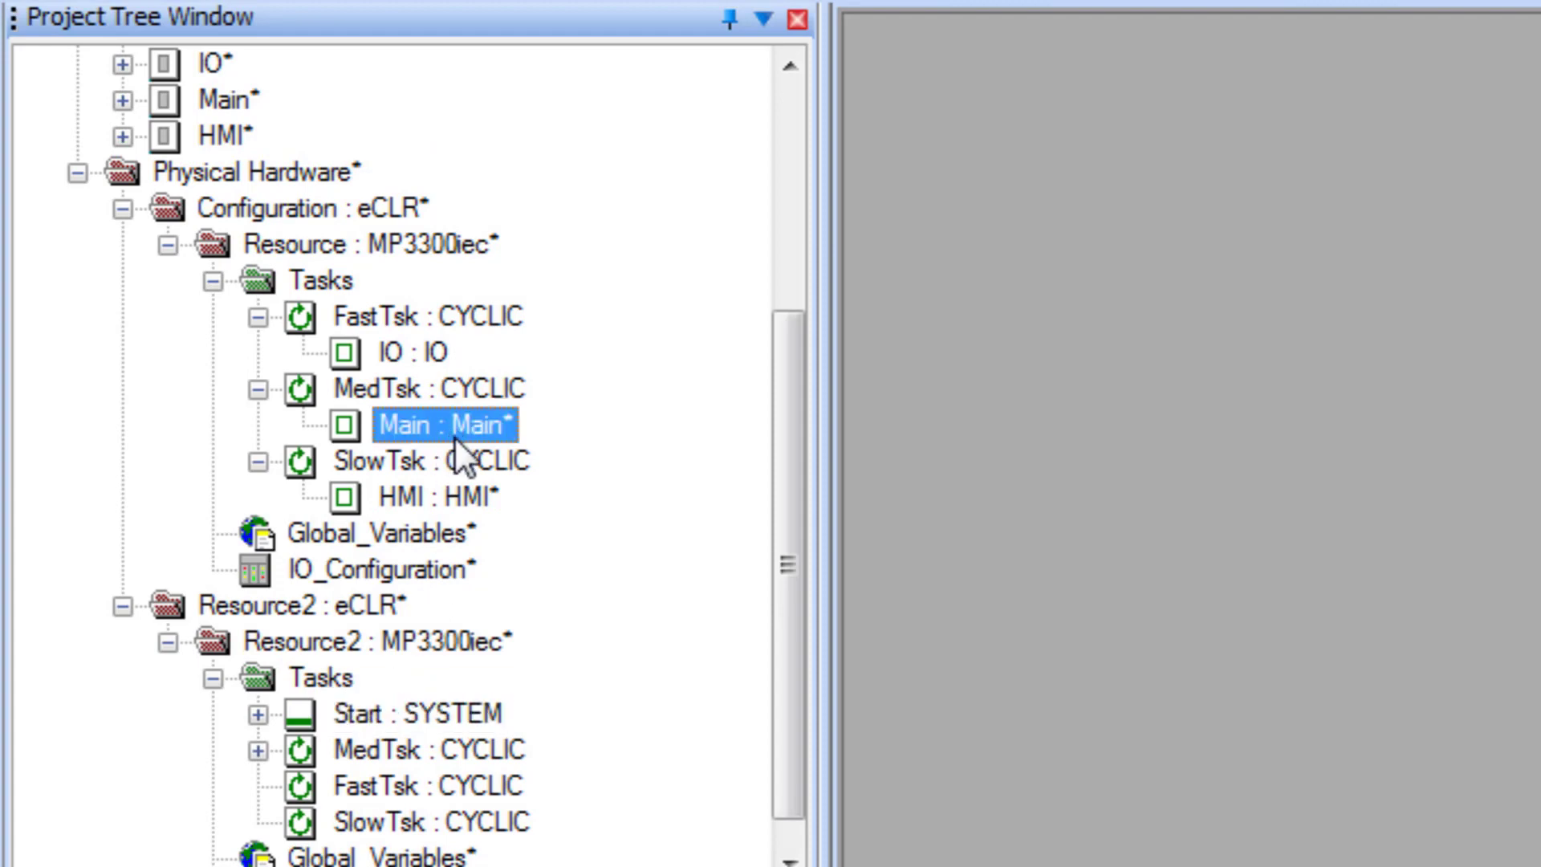
right_click(461, 458)
click(577, 613)
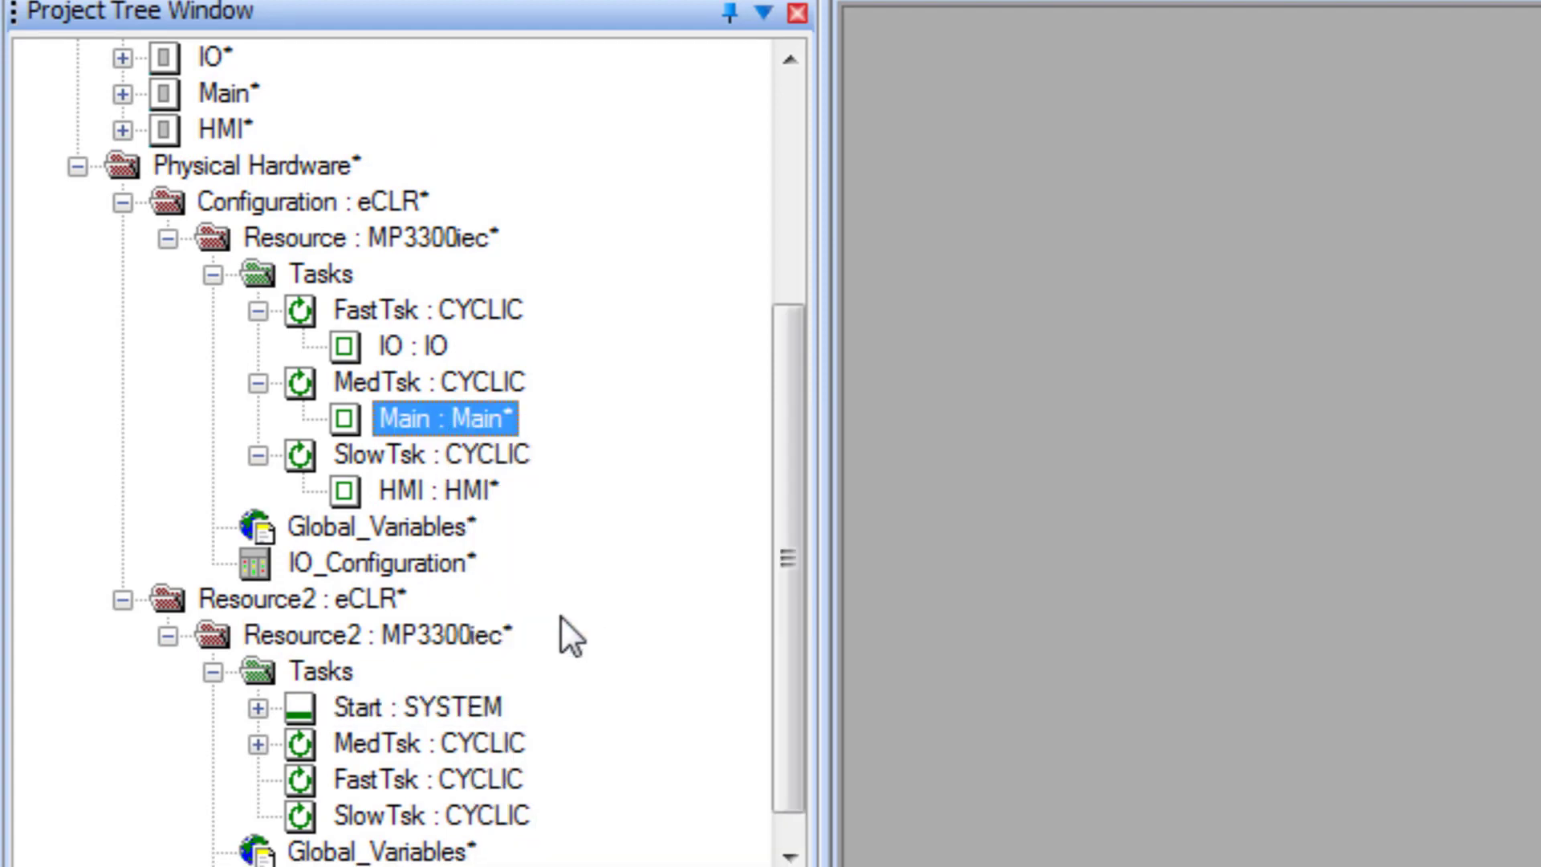
right_click(435, 608)
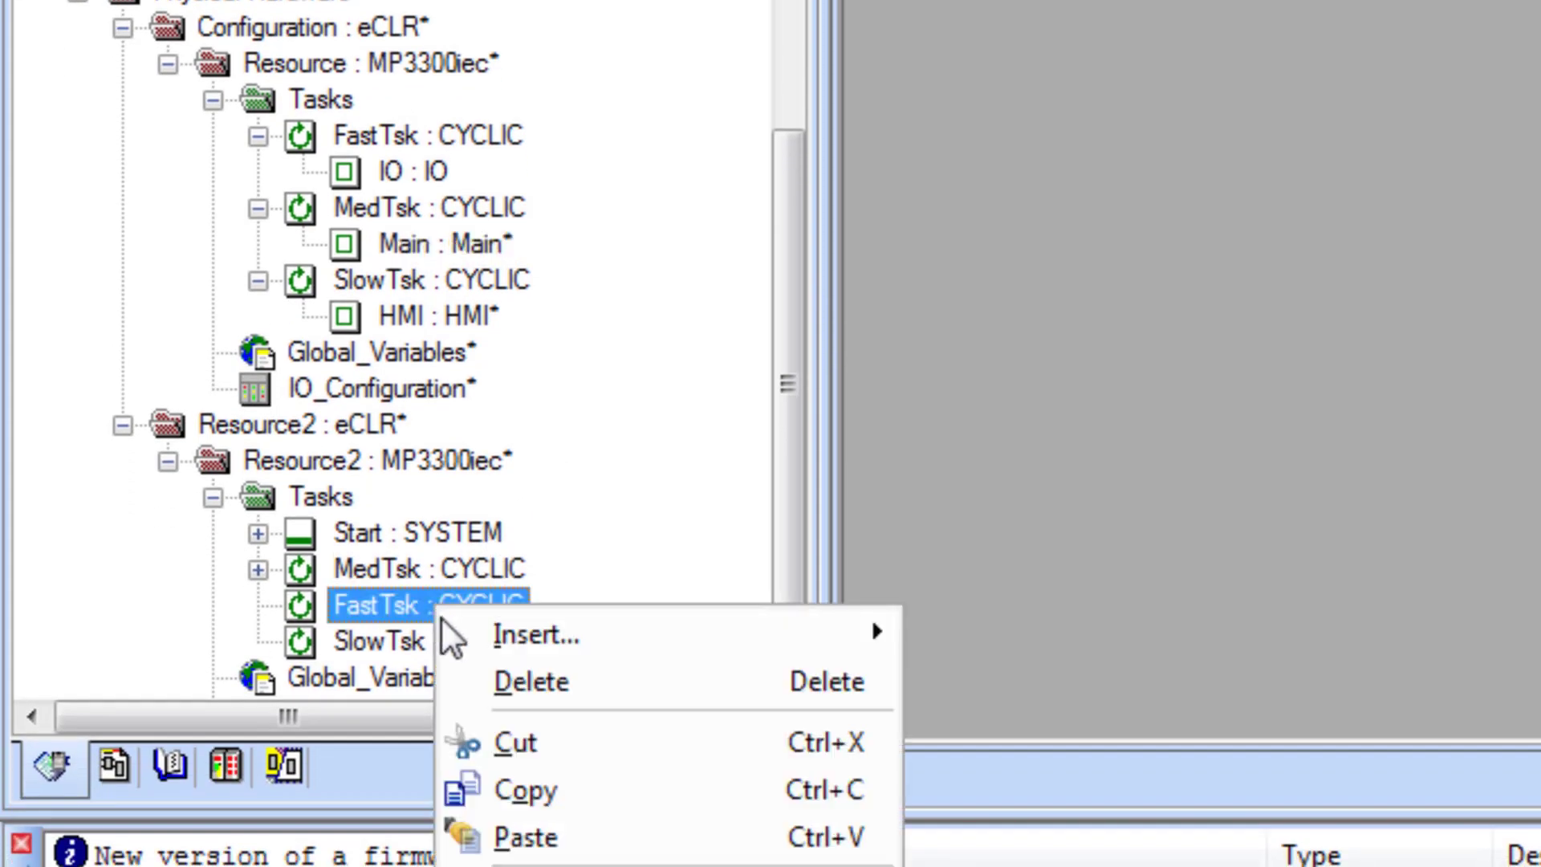
click(595, 840)
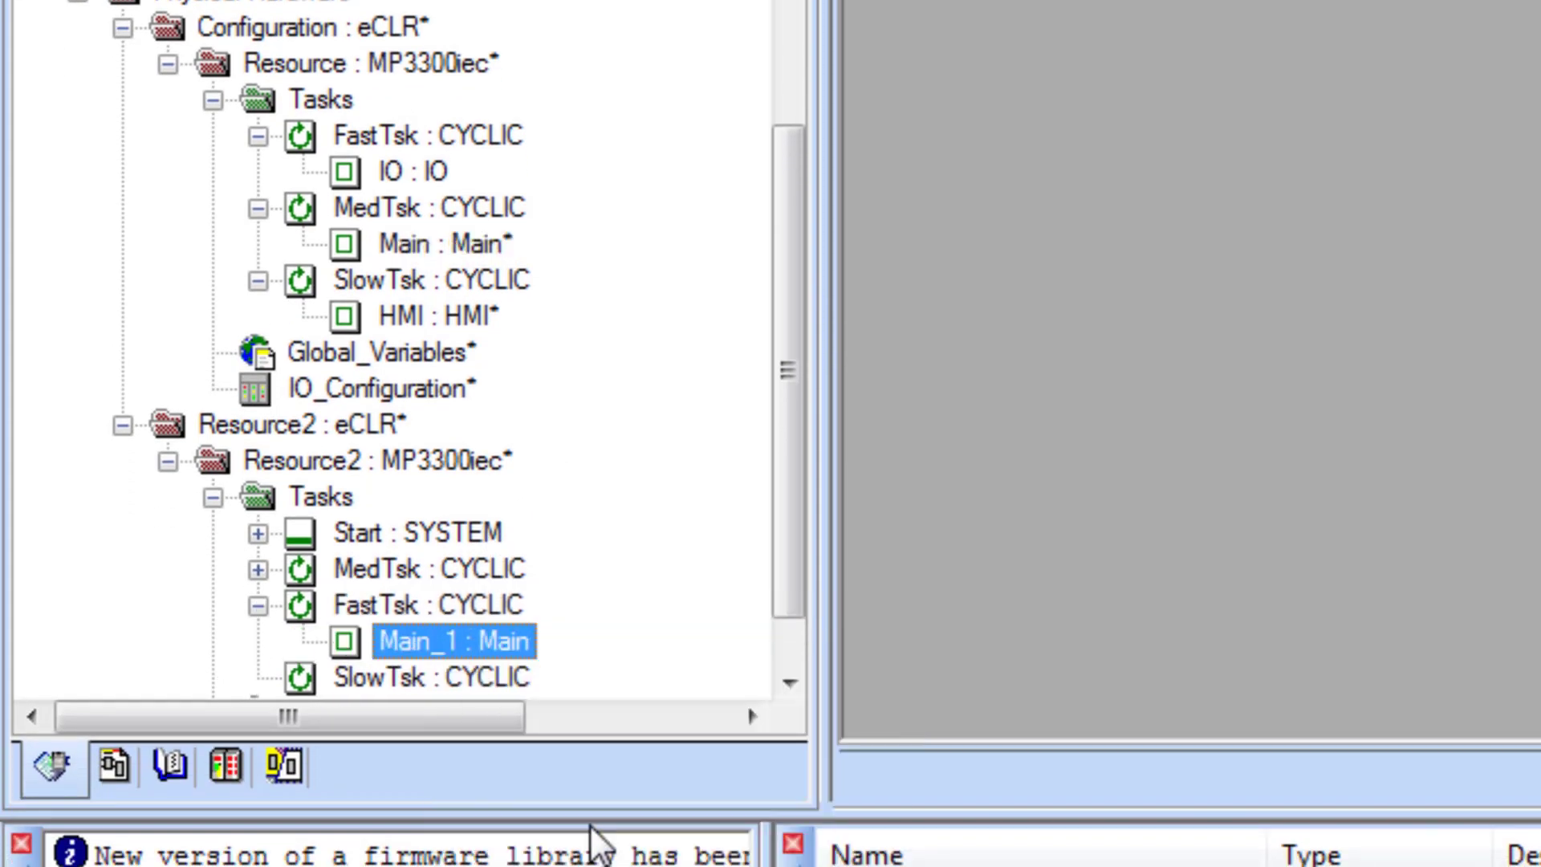
Step: Review the shared libraries, data types and logical POUs, and compare the Global_Variables worksheets of Resource and Resource2
scroll(393, 362, up, 3)
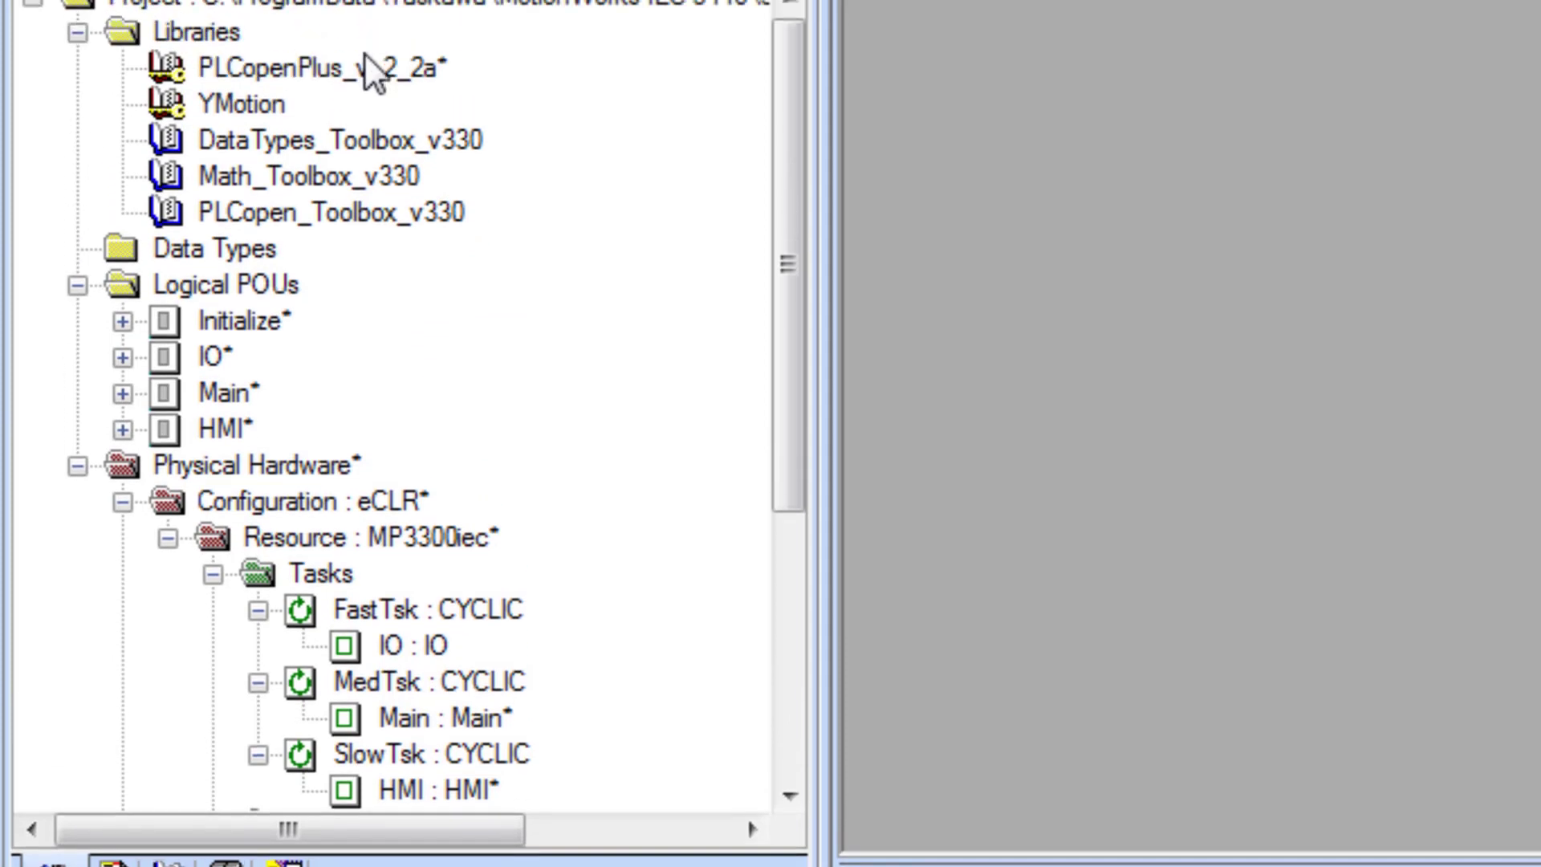
click(223, 318)
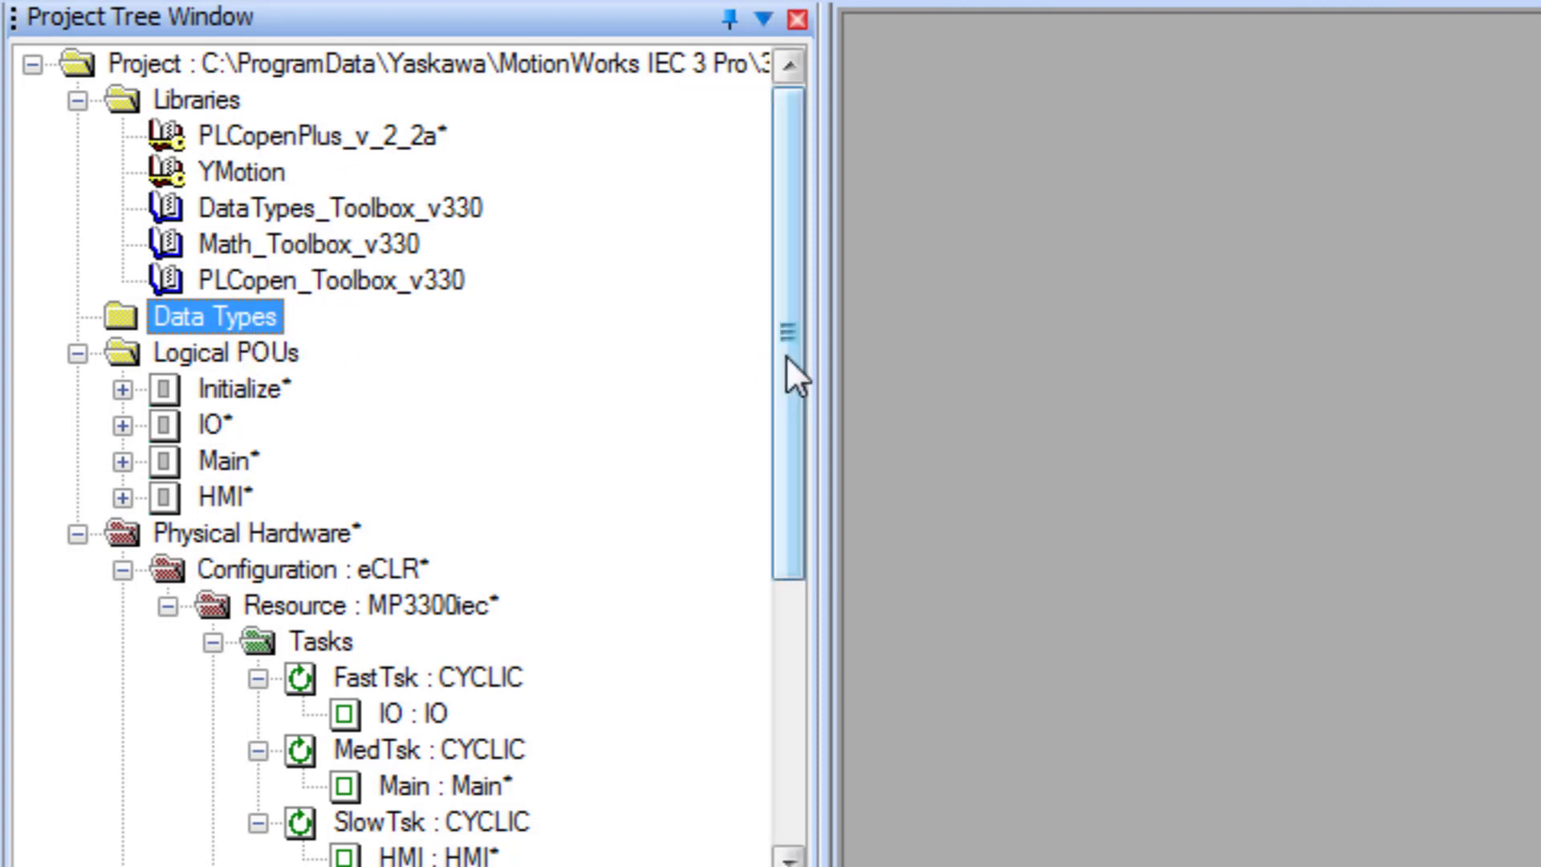
drag(787, 358, 784, 685)
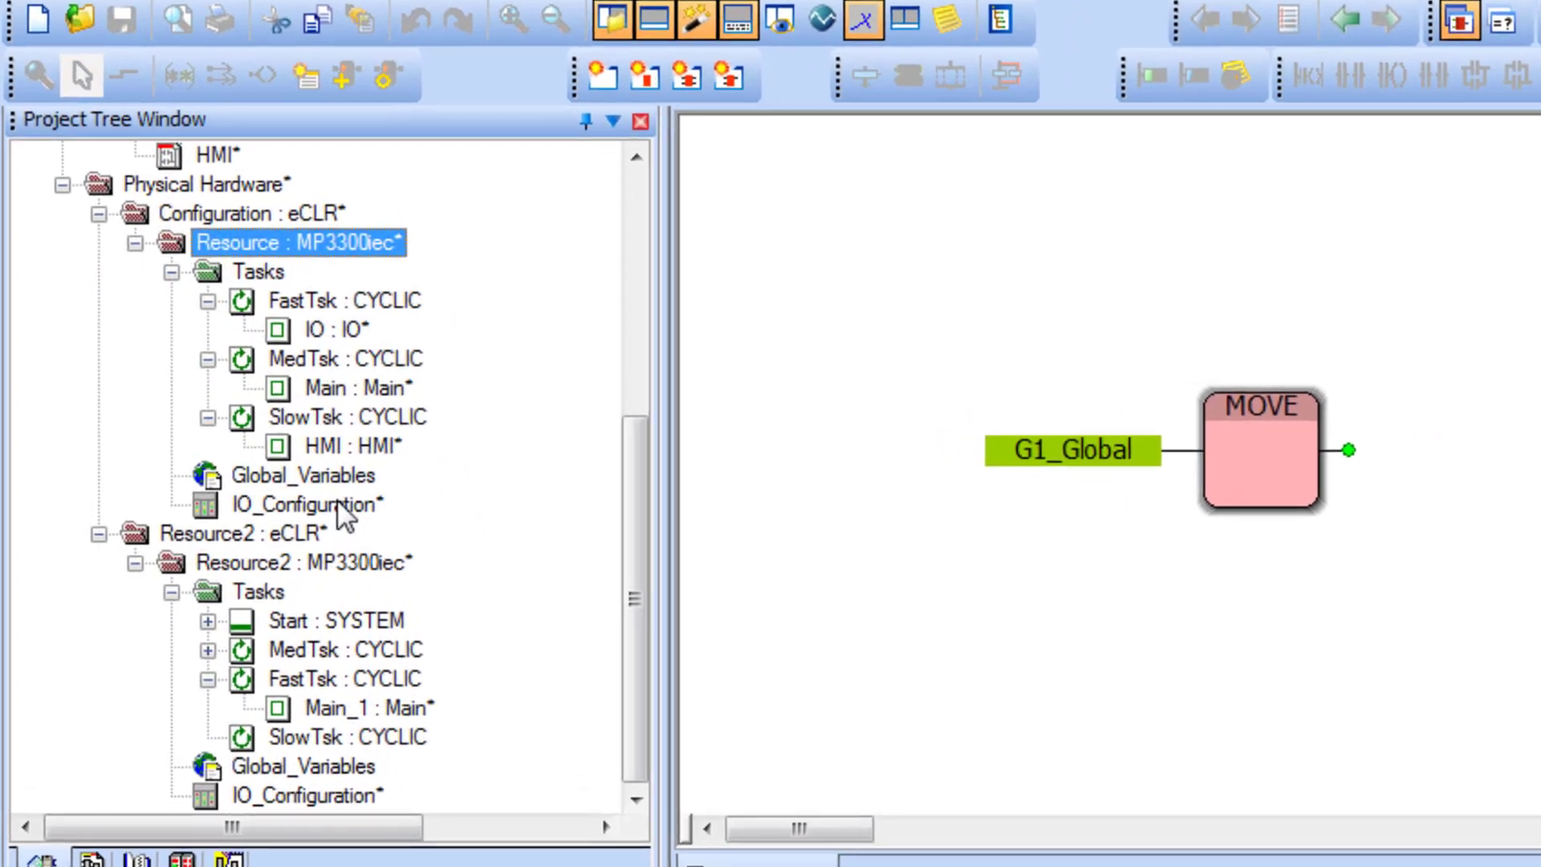
double_click(334, 470)
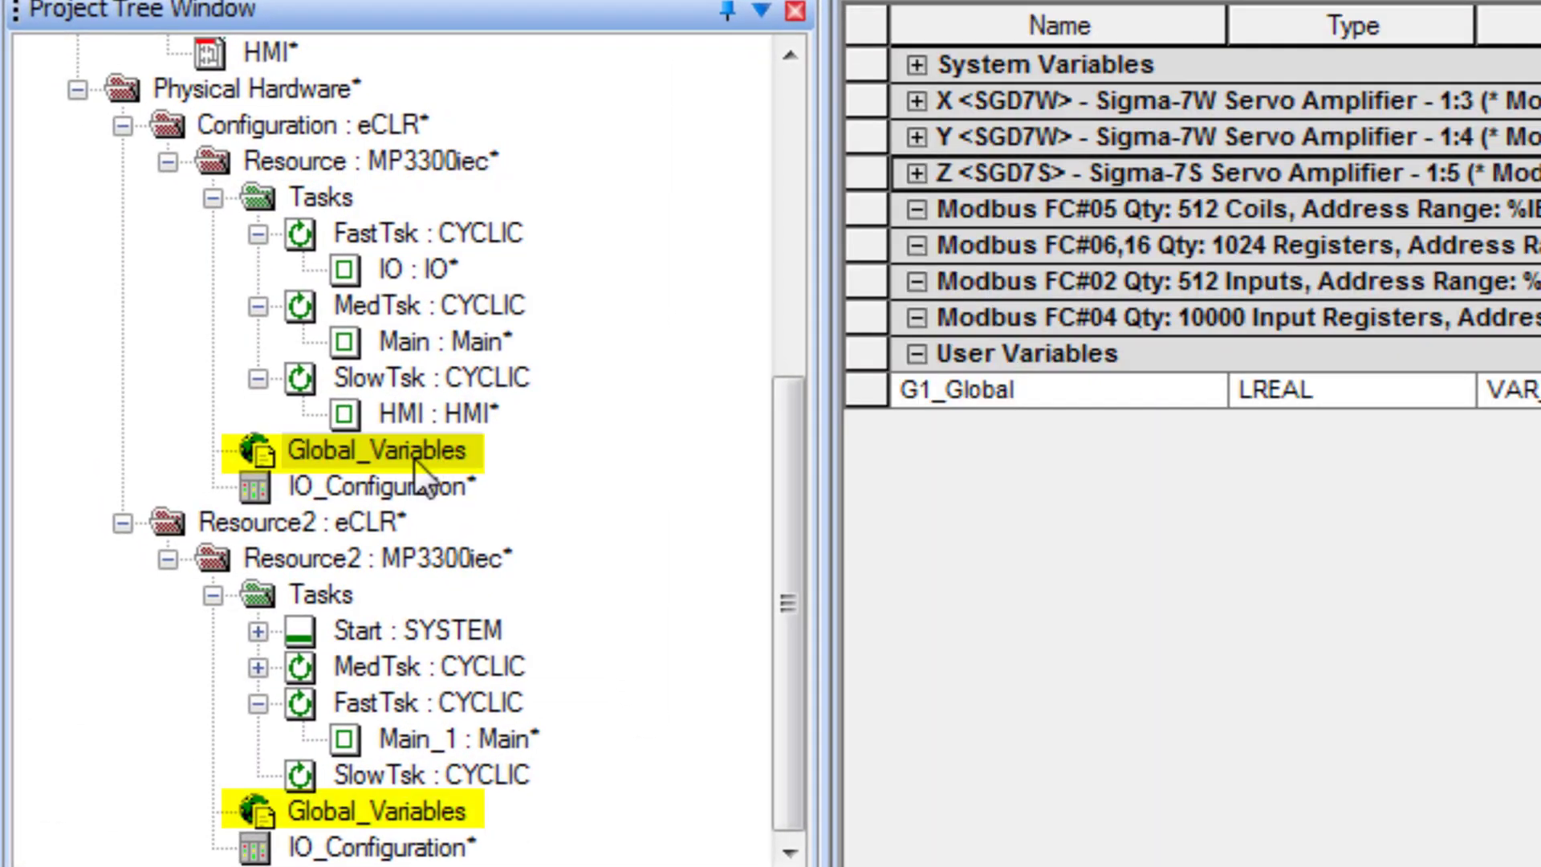
double_click(388, 800)
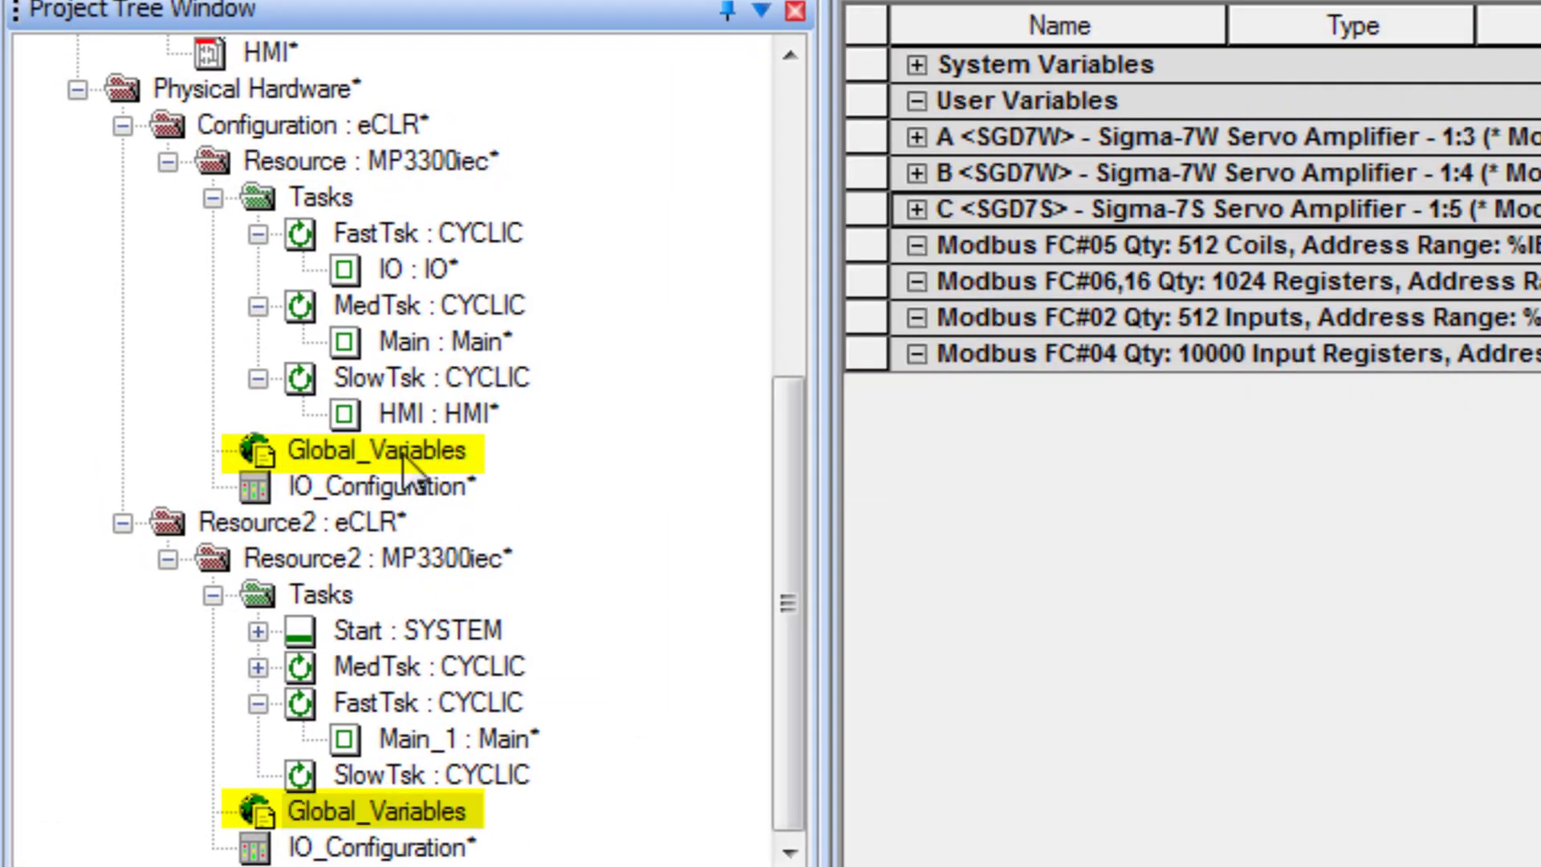
double_click(402, 453)
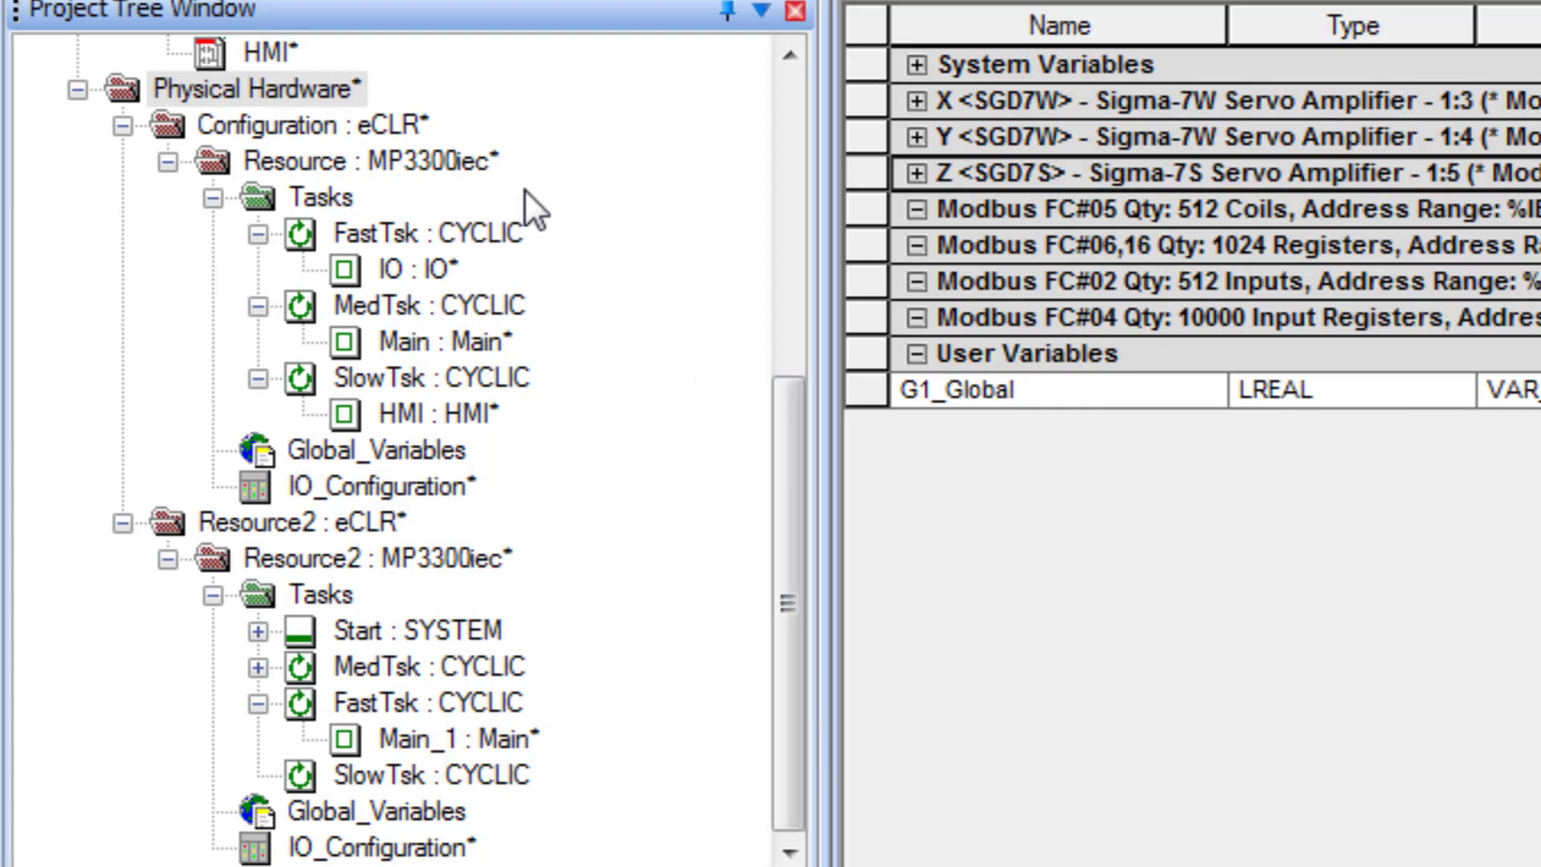
Step: Insert a network variable worksheet named NetworkVariables under Physical Hardware
right_click(294, 87)
mouse_move(609, 148)
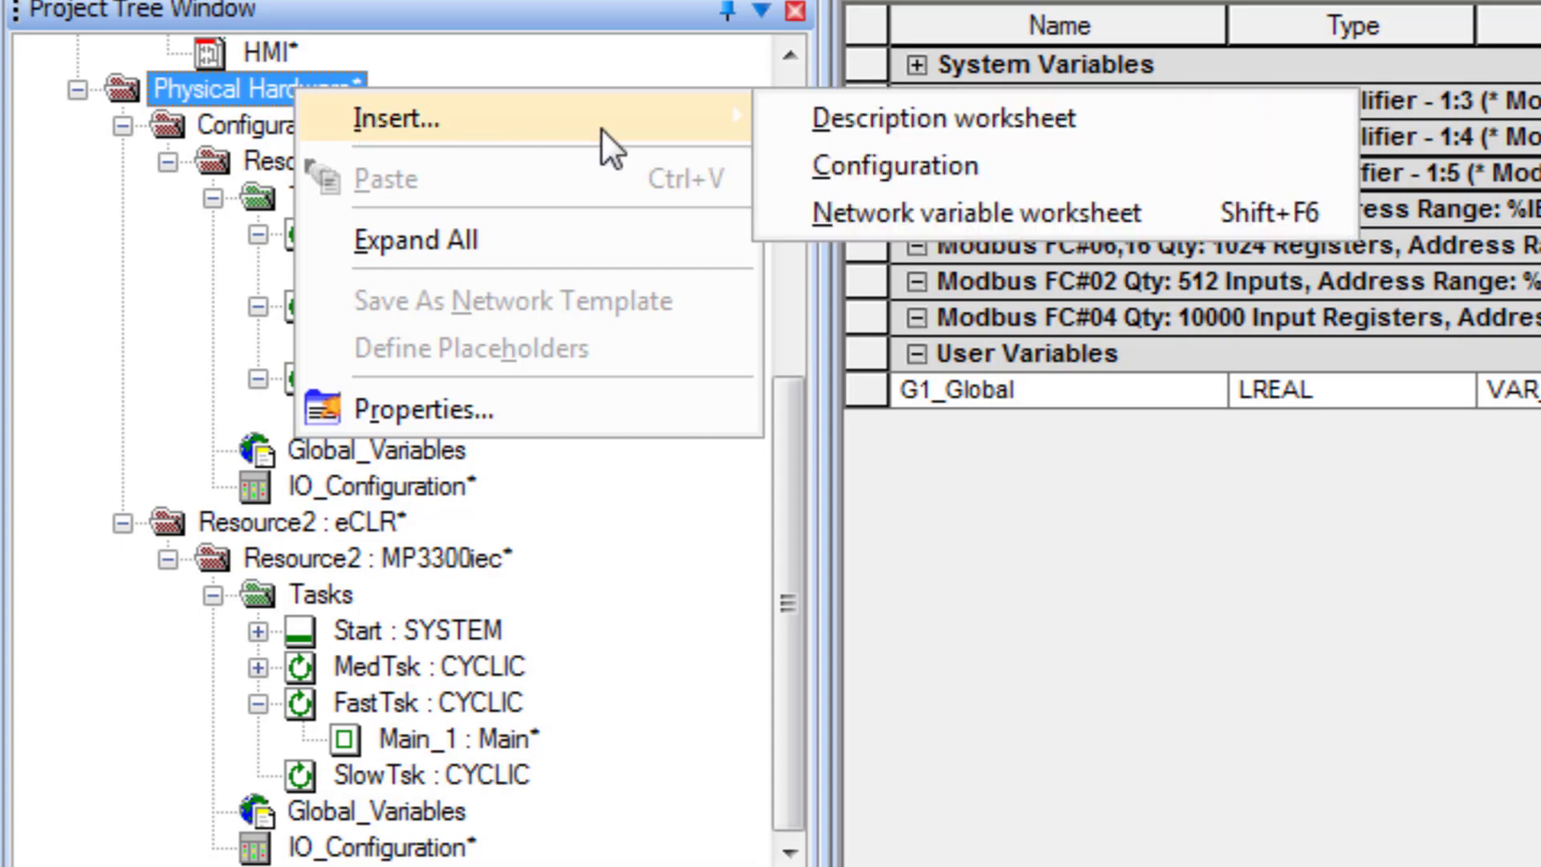
click(929, 206)
text(s)
key(Return)
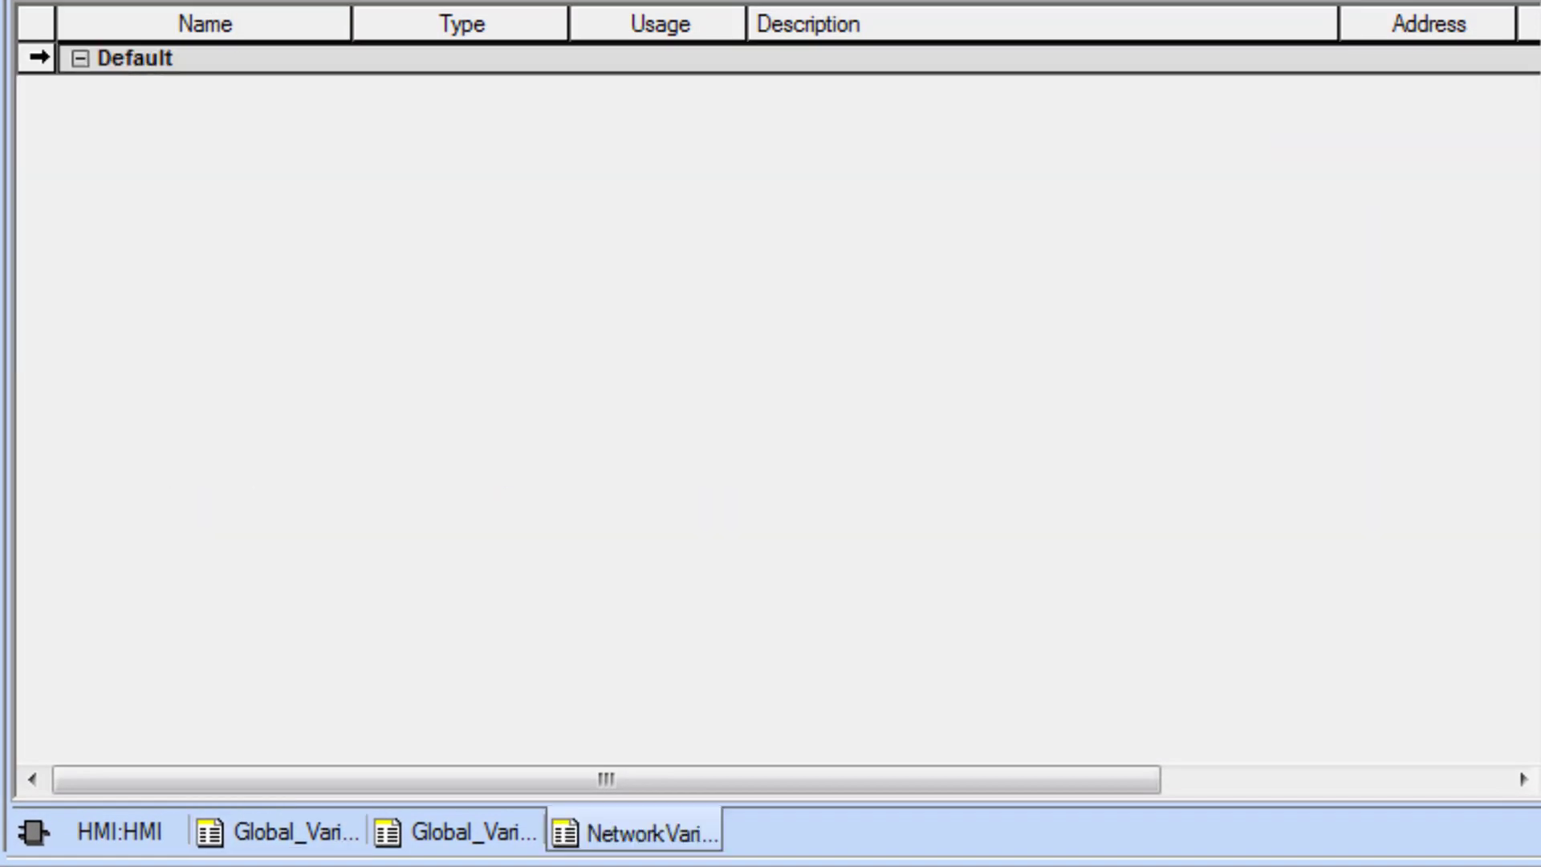
Step: Add an LREAL variable N_Var1 with the description "Network Variable" to the Default group of the network variable worksheet
right_click(34, 58)
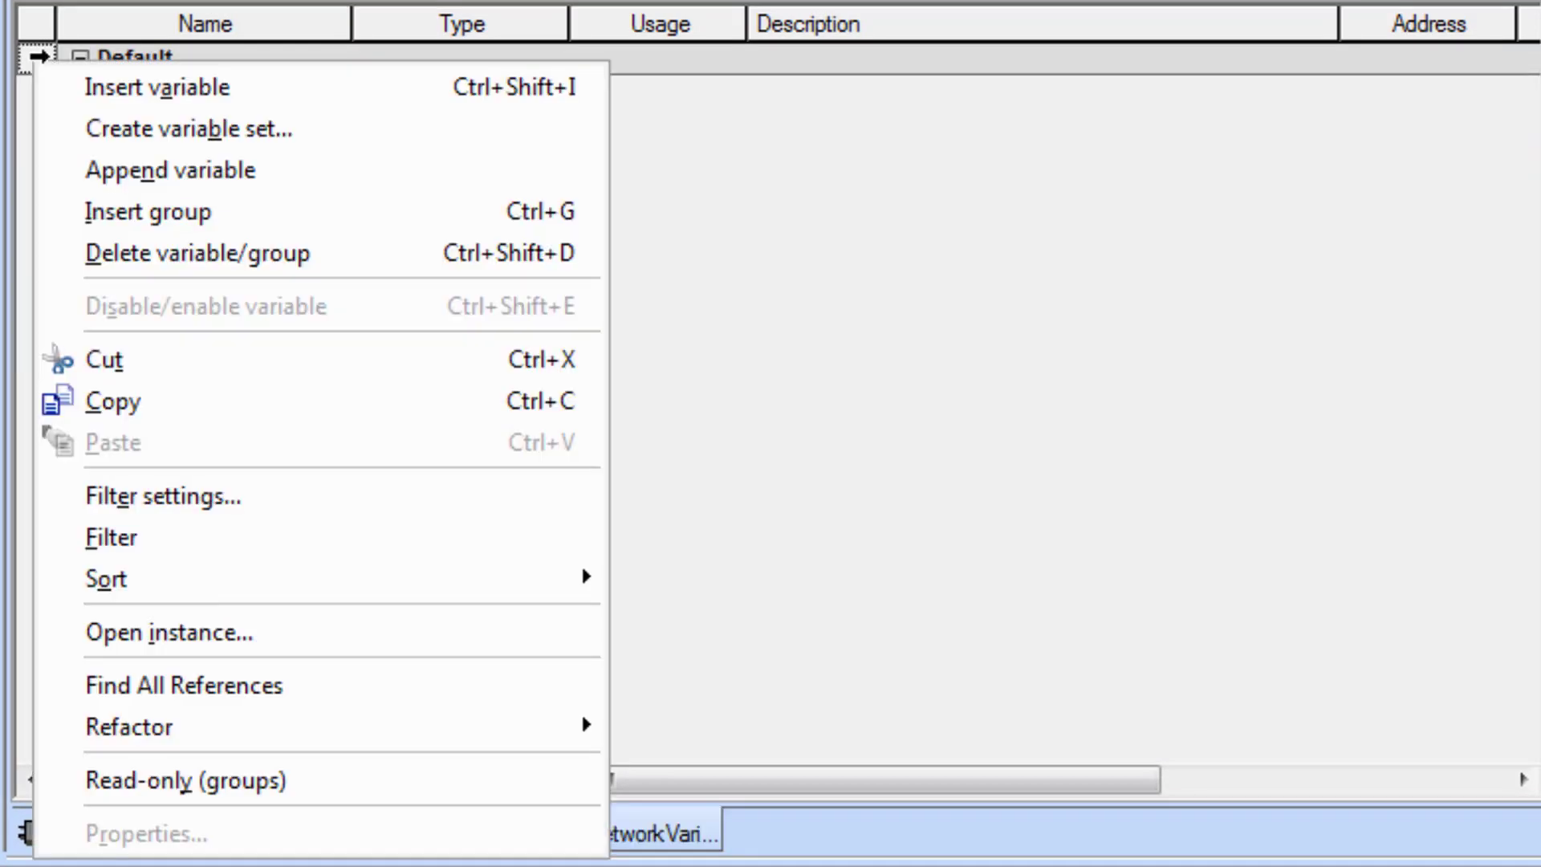
click(73, 84)
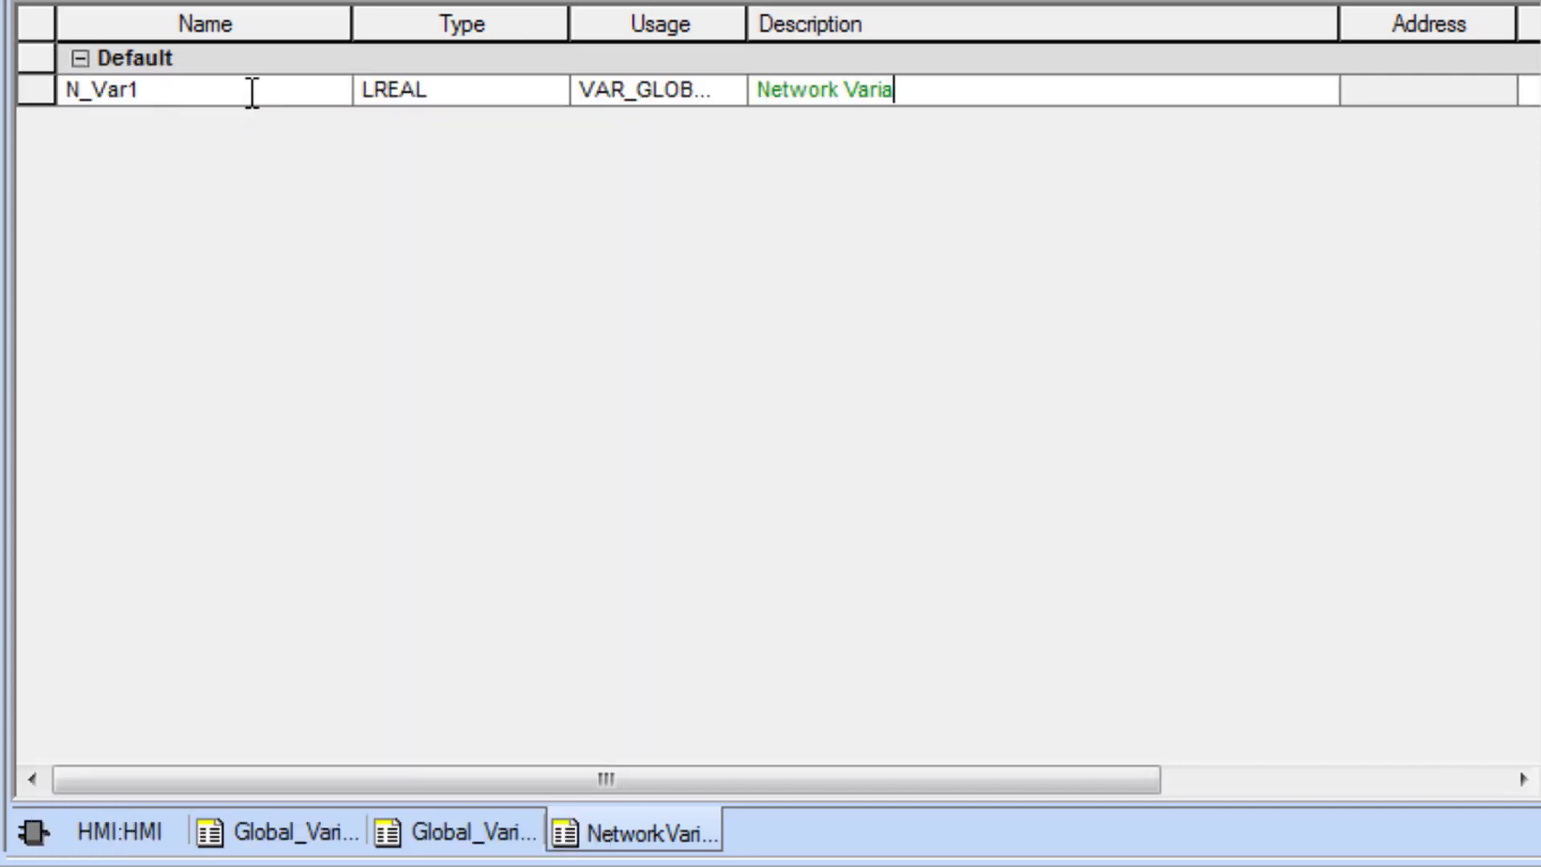
text(able)
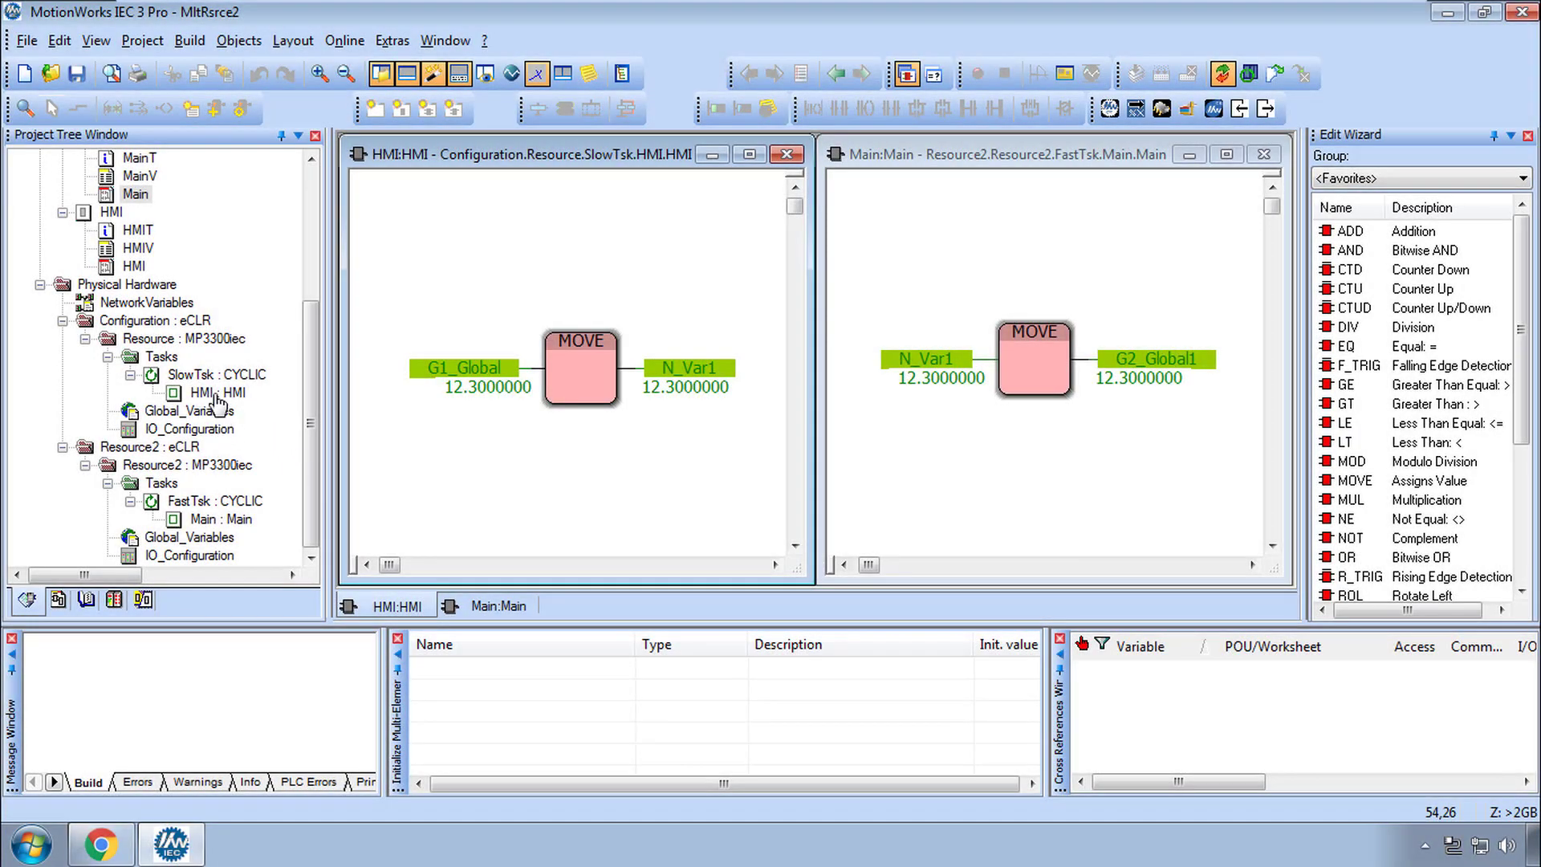
Step: Compare the HMI and Main worksheets online, and overwrite the value of G1_Global in the HMI worksheet
click(215, 393)
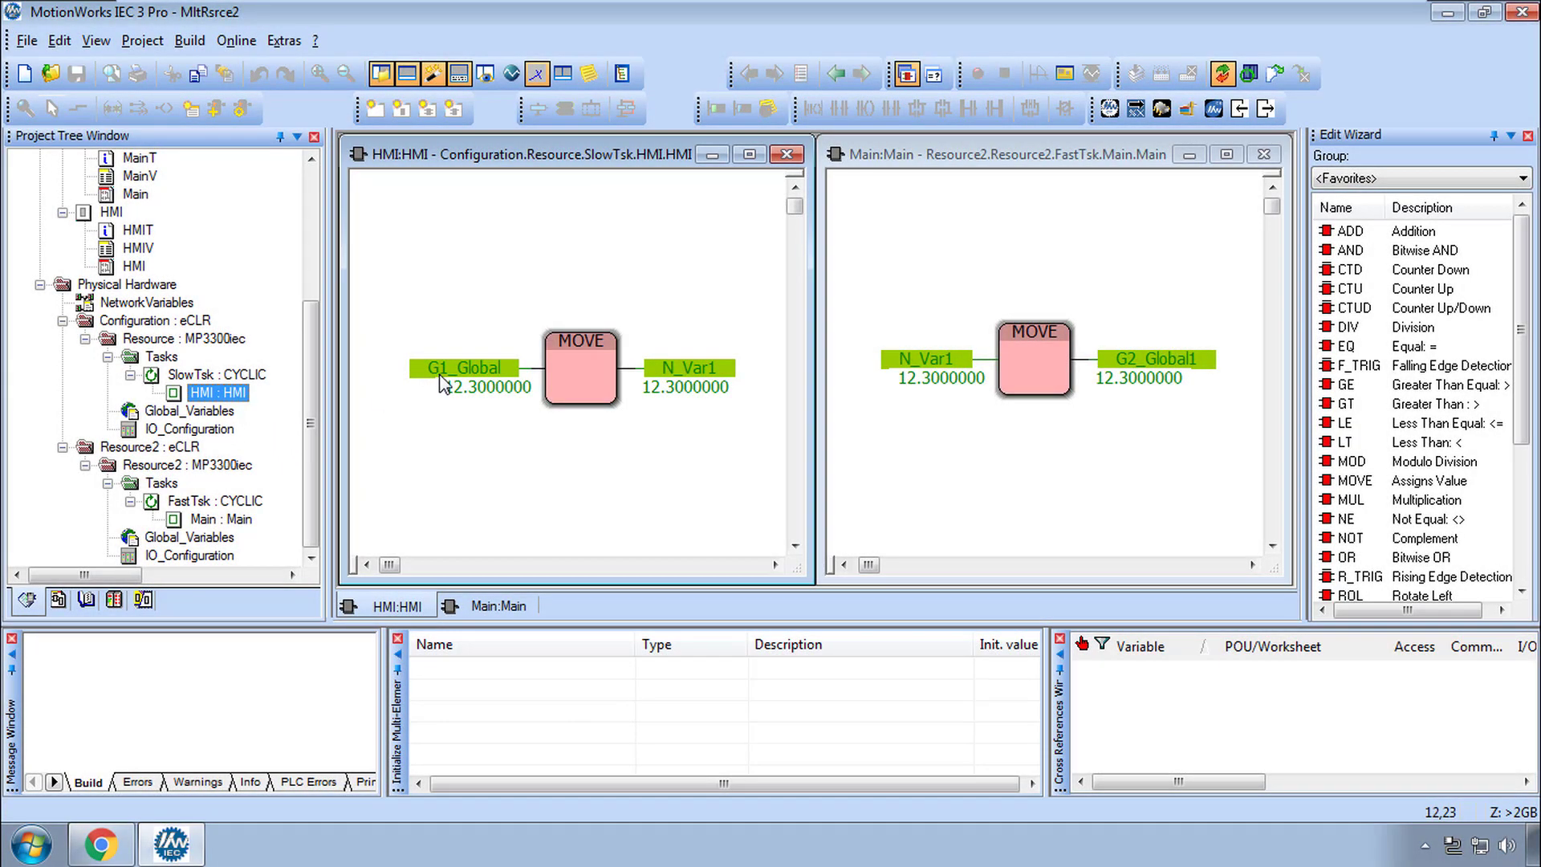
click(231, 520)
click(949, 361)
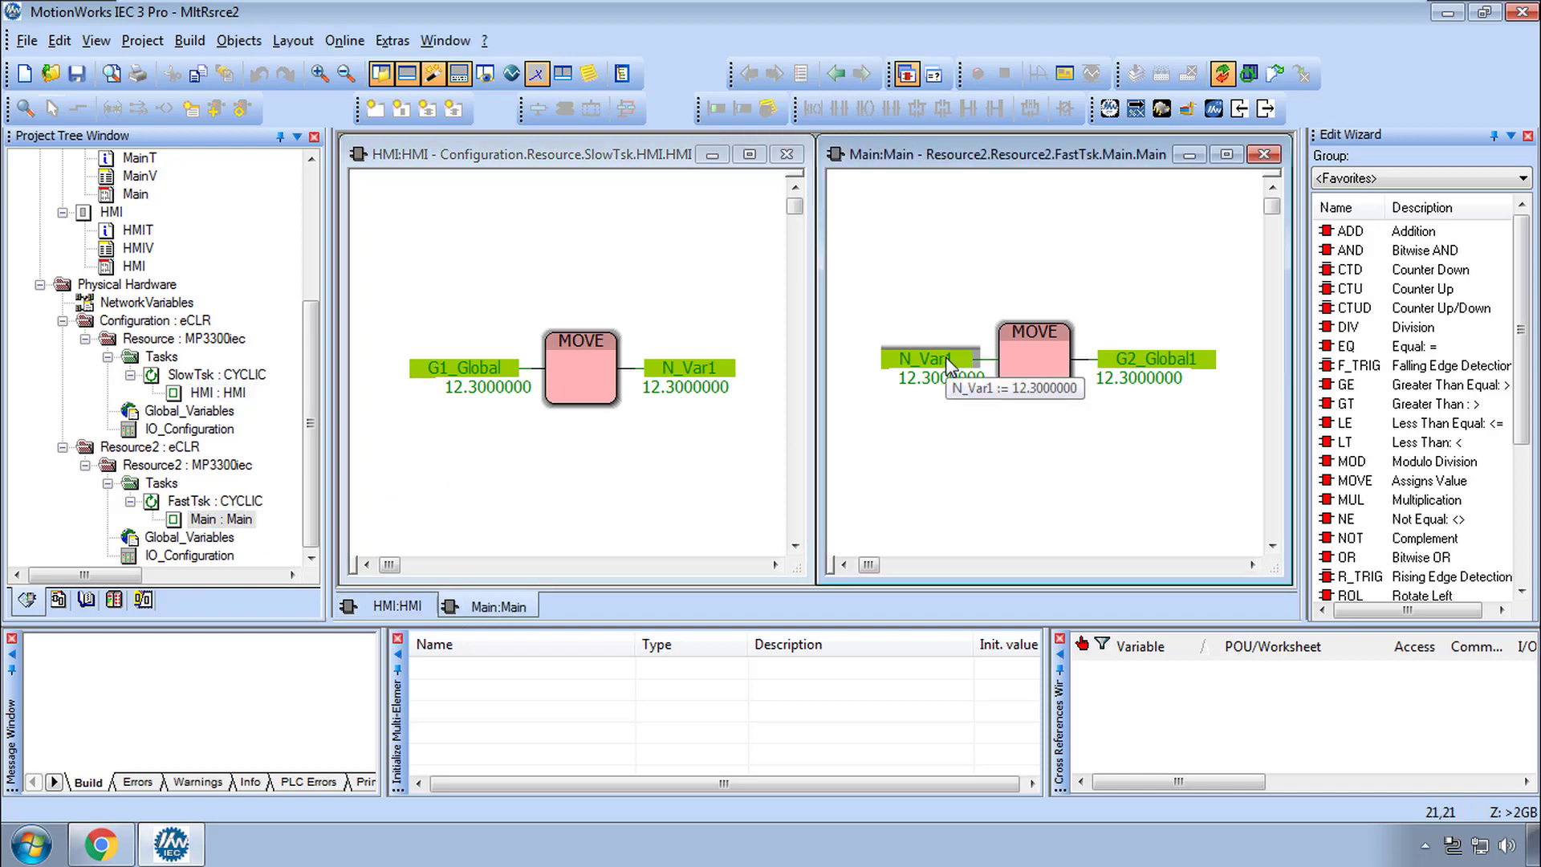
click(1135, 363)
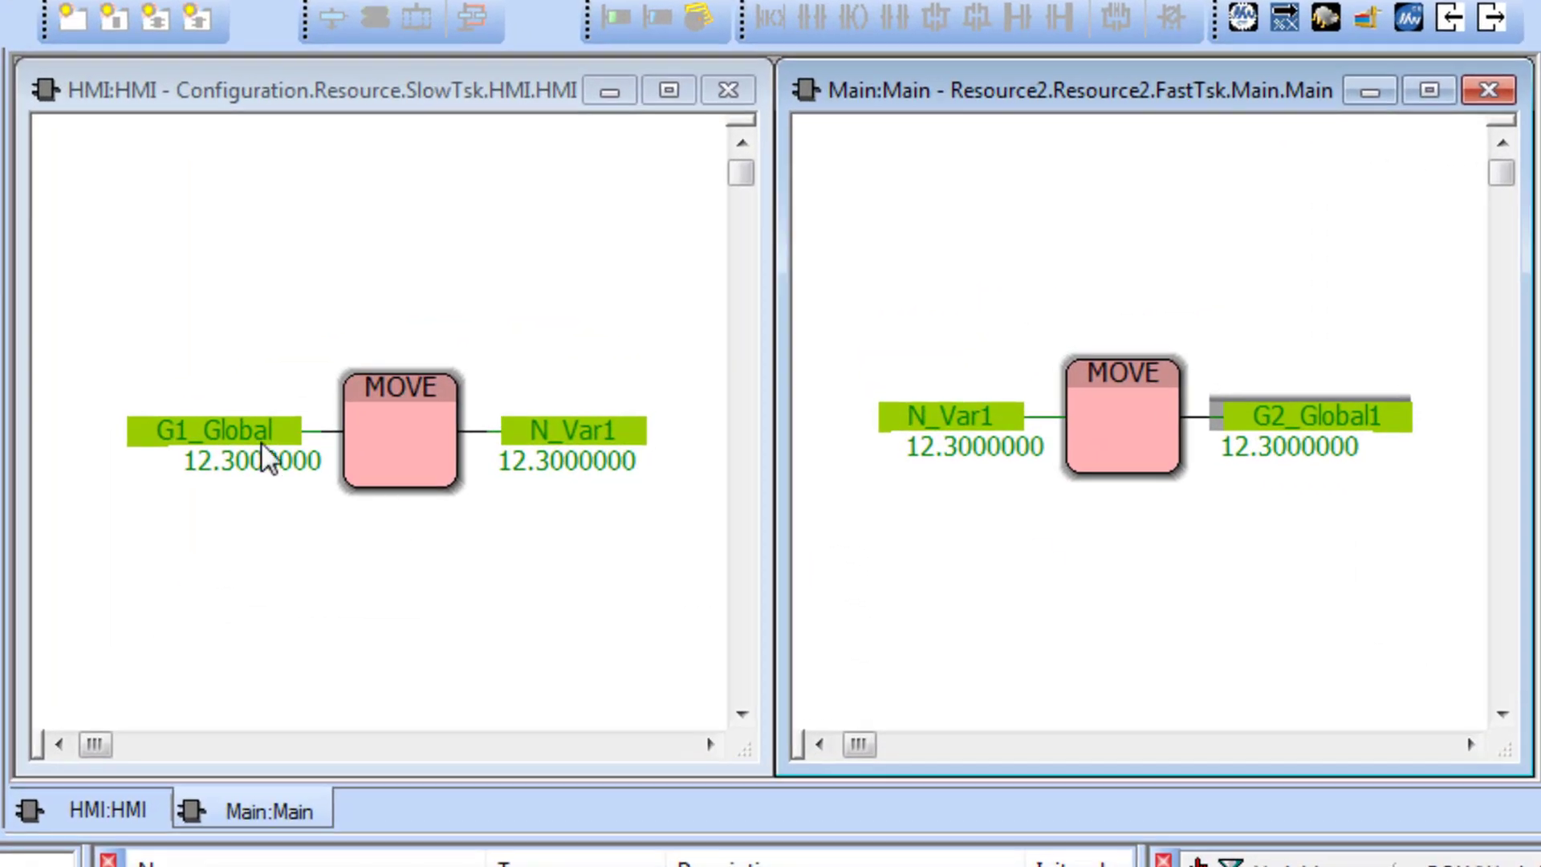
double_click(289, 423)
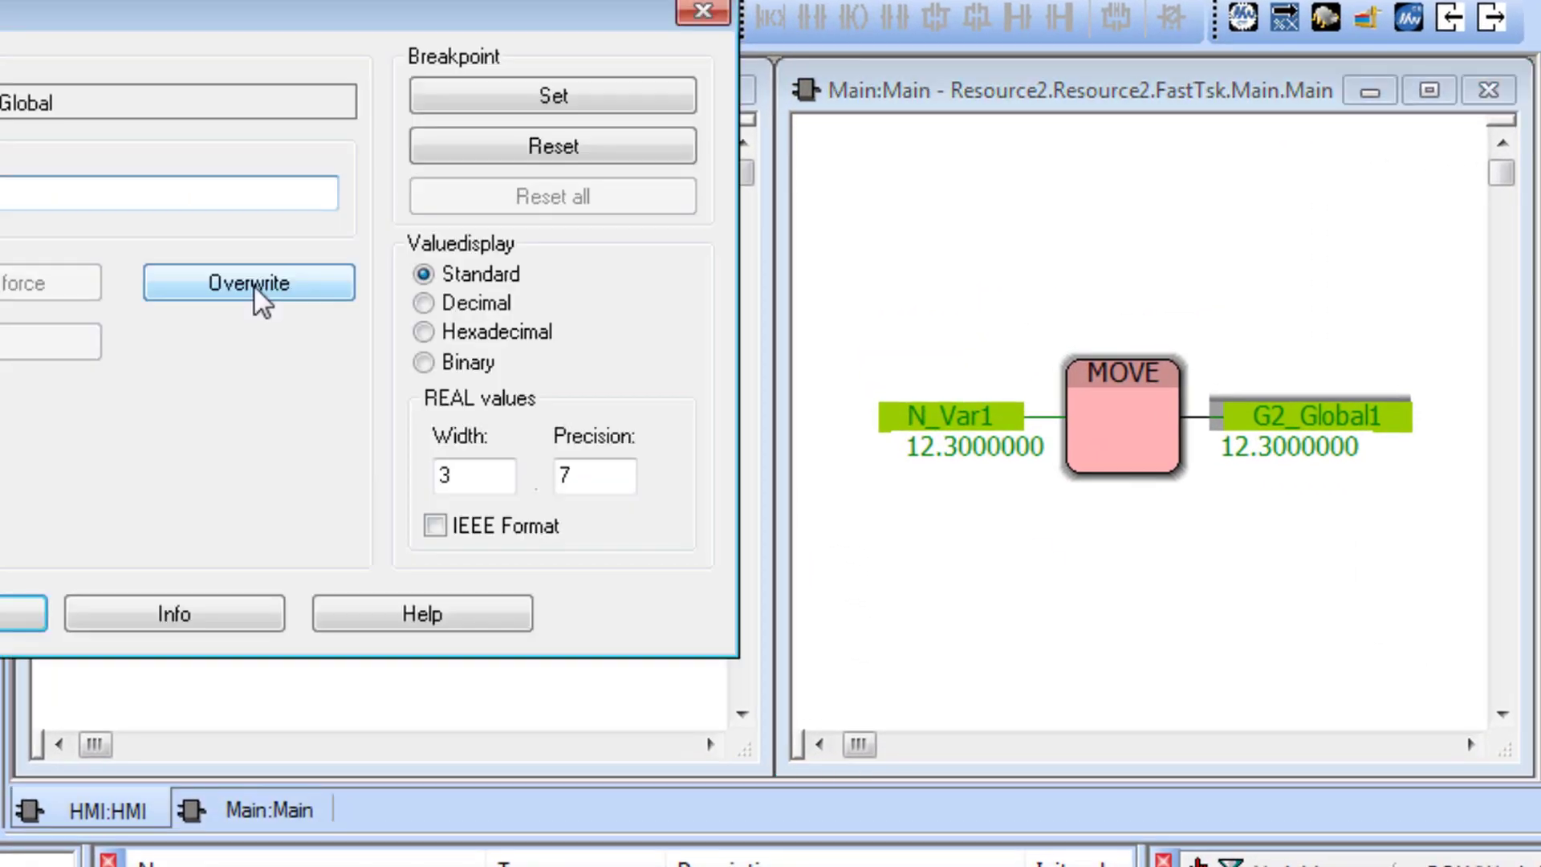
click(291, 285)
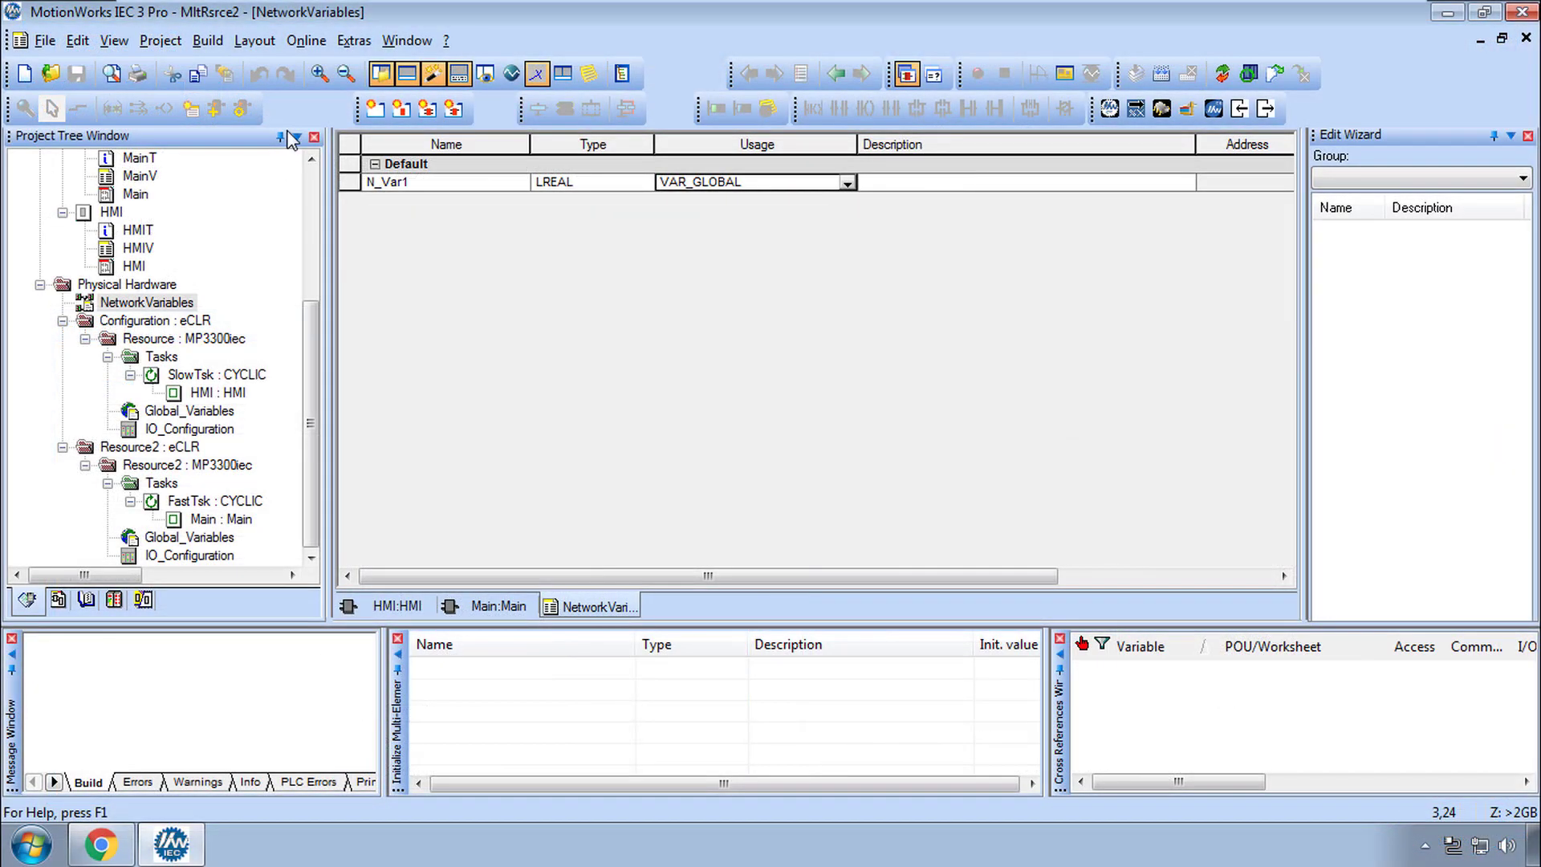
Step: Make the project, and connect online to both Resource and Resource2 through project control
click(207, 41)
click(225, 59)
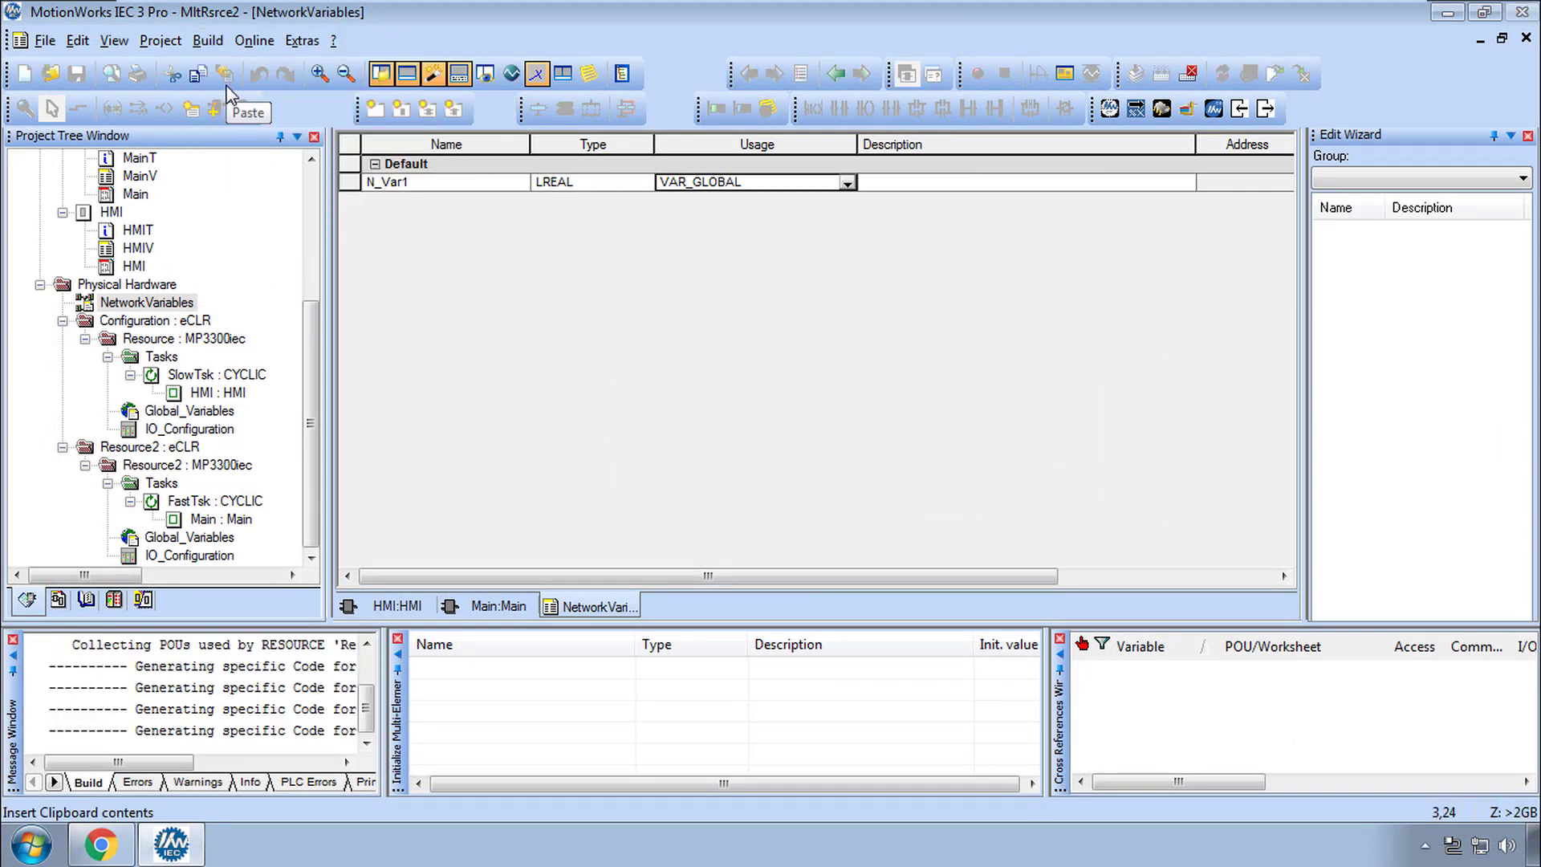
click(1250, 76)
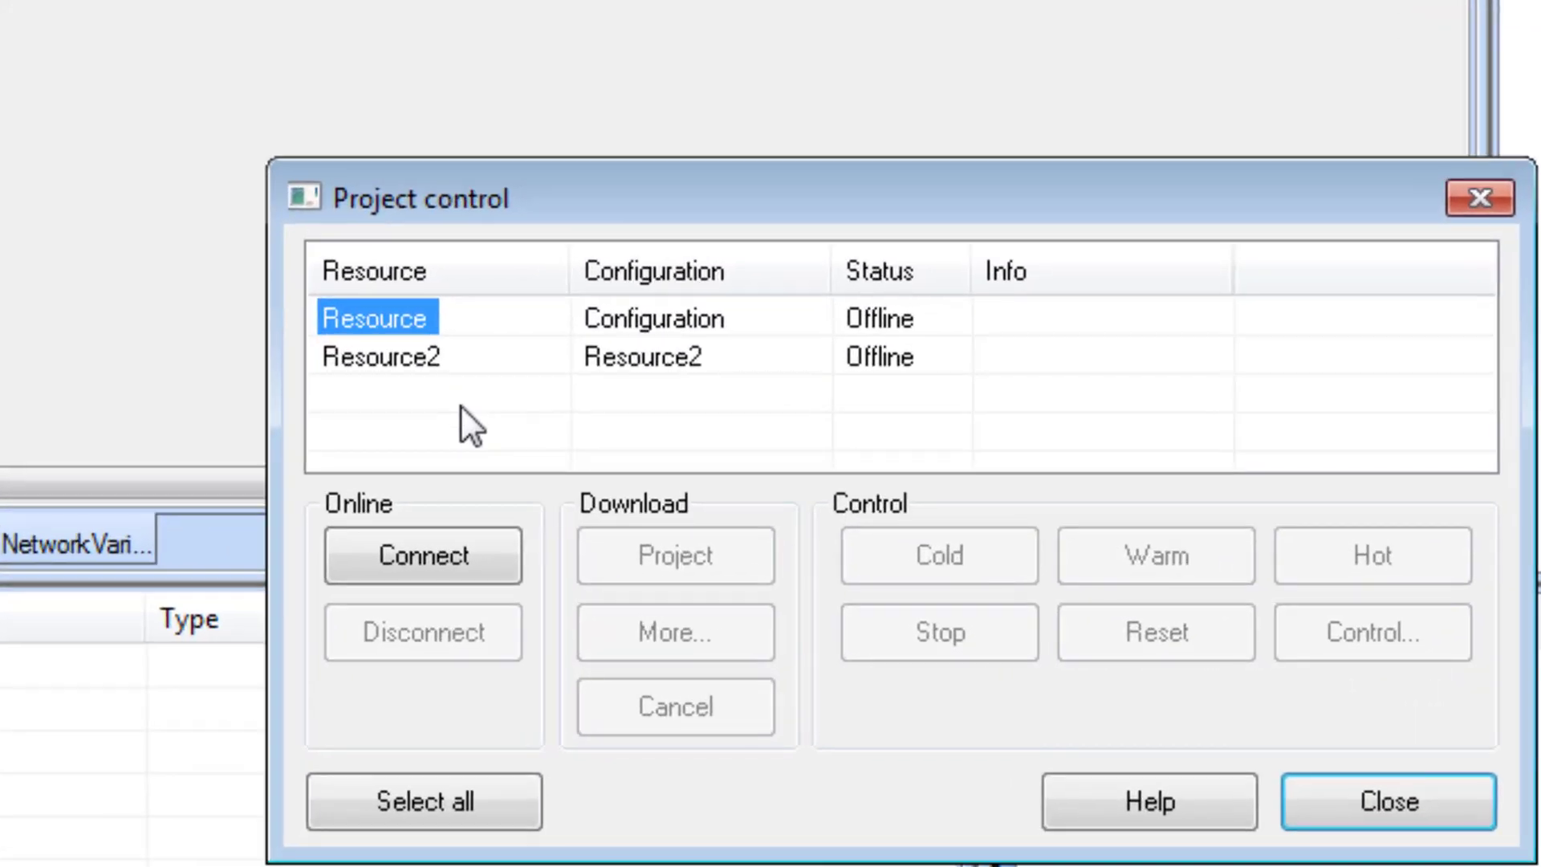
click(426, 803)
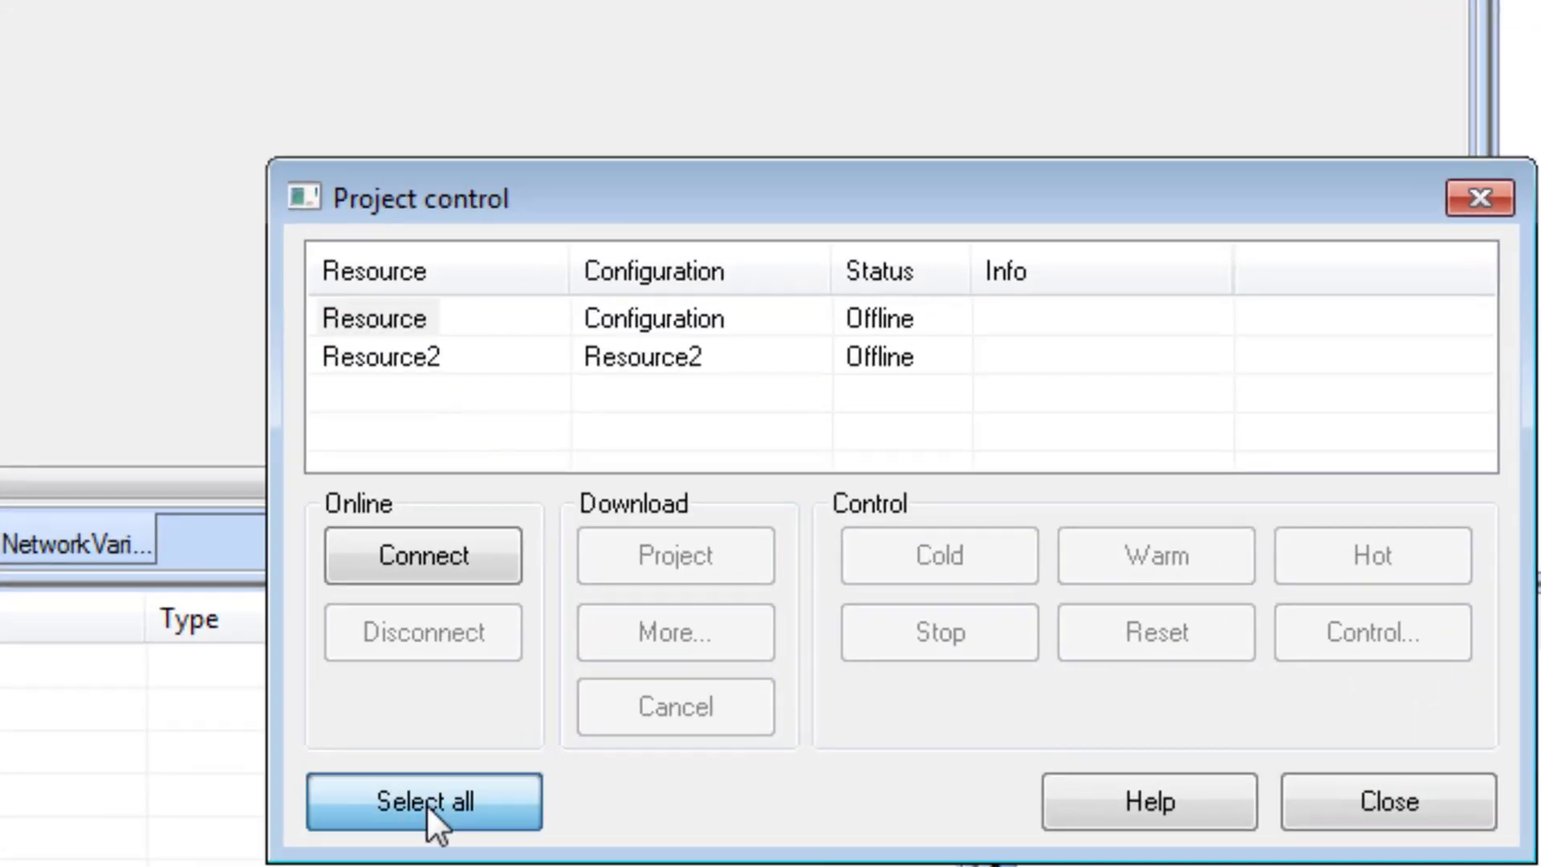
click(458, 557)
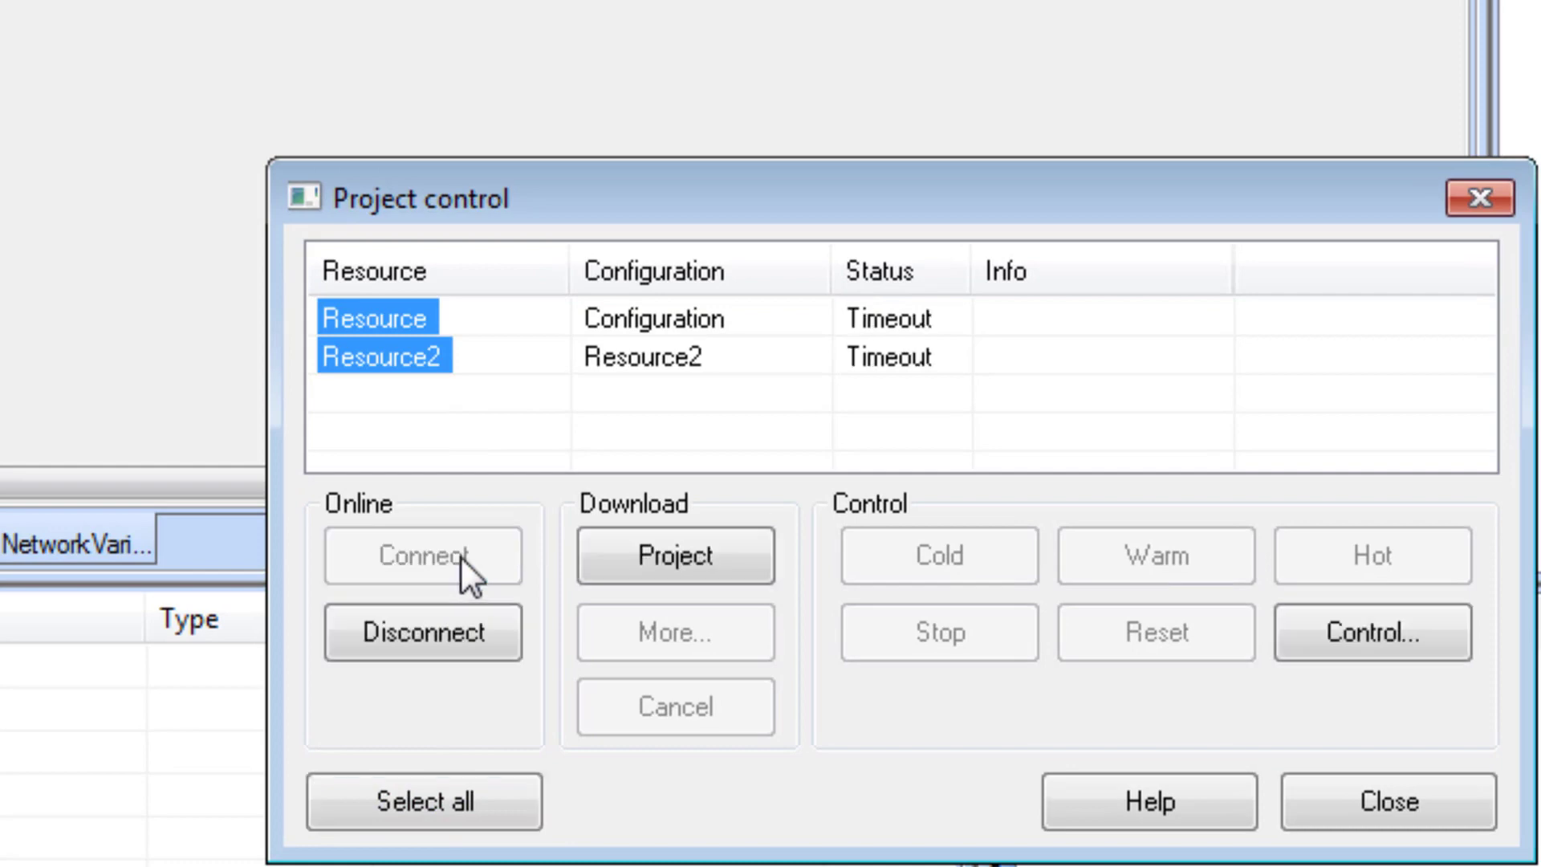
Step: Stop both connected resources and download the project to them together
click(948, 632)
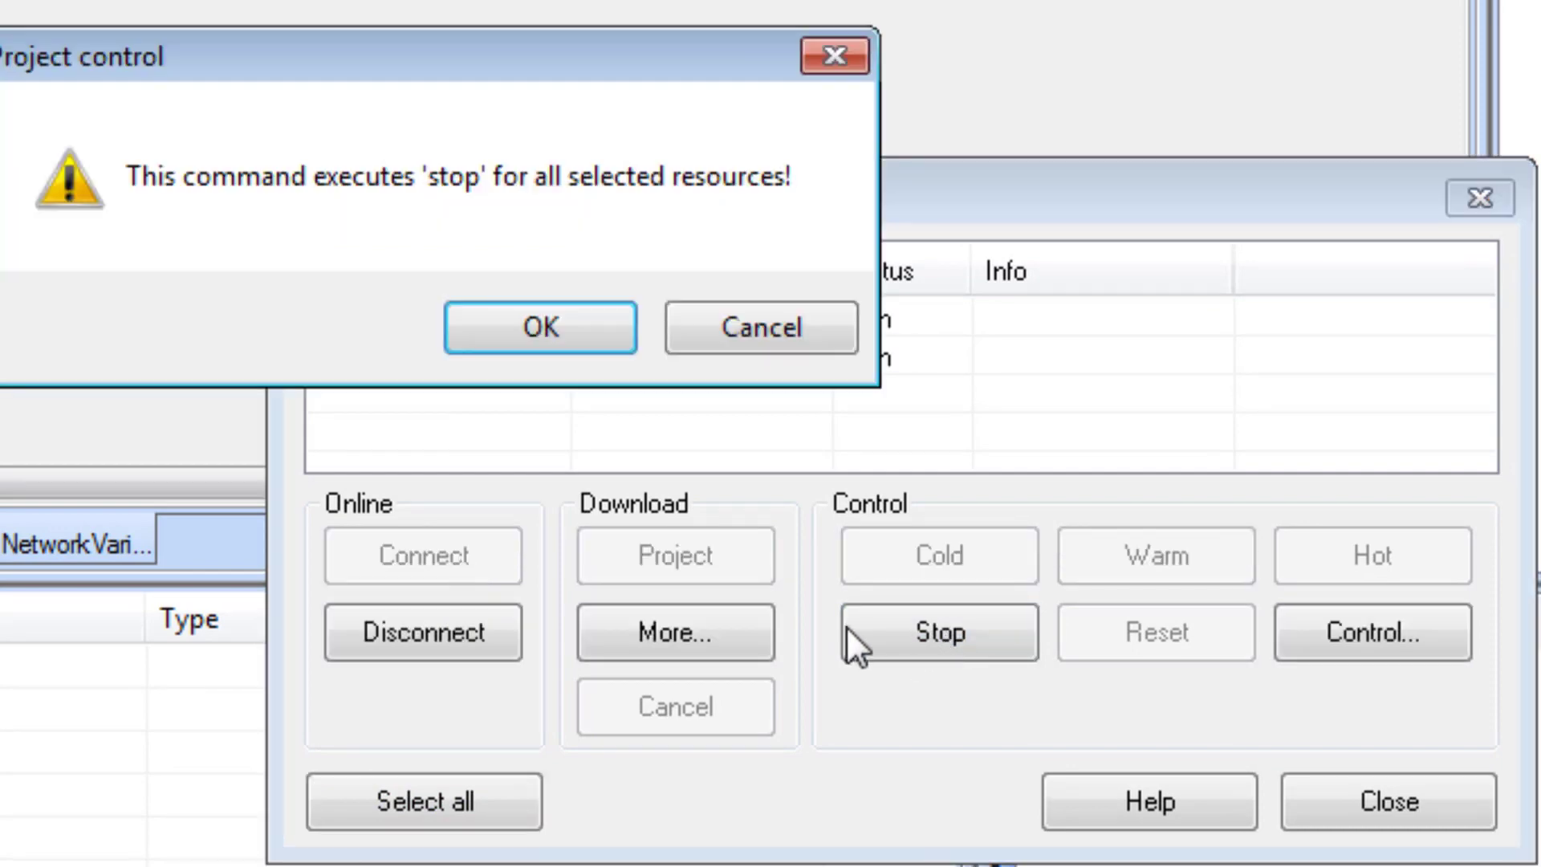
click(529, 322)
click(674, 556)
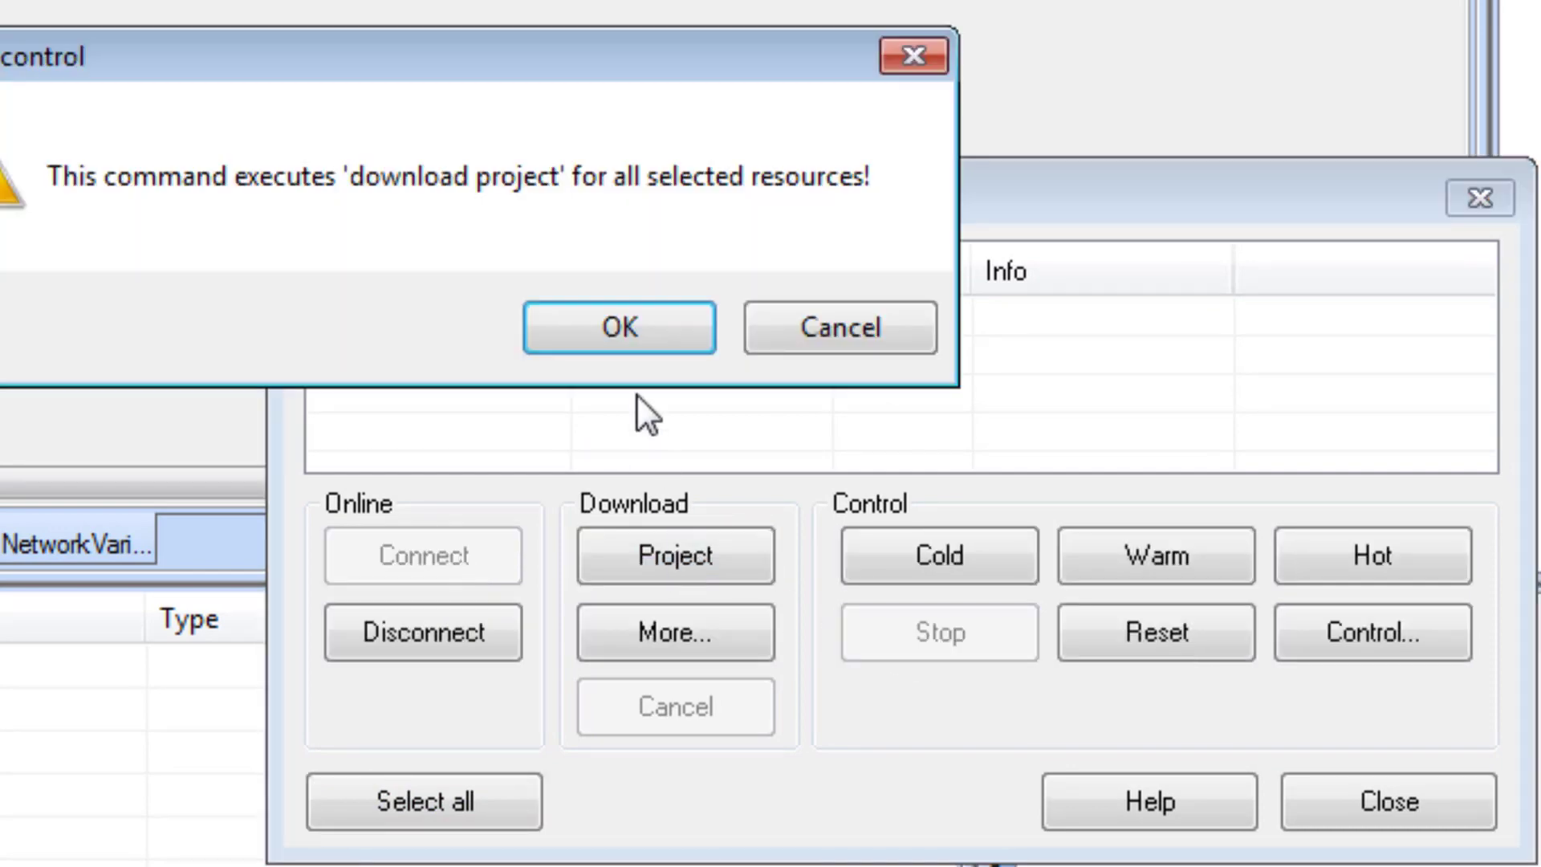
click(629, 346)
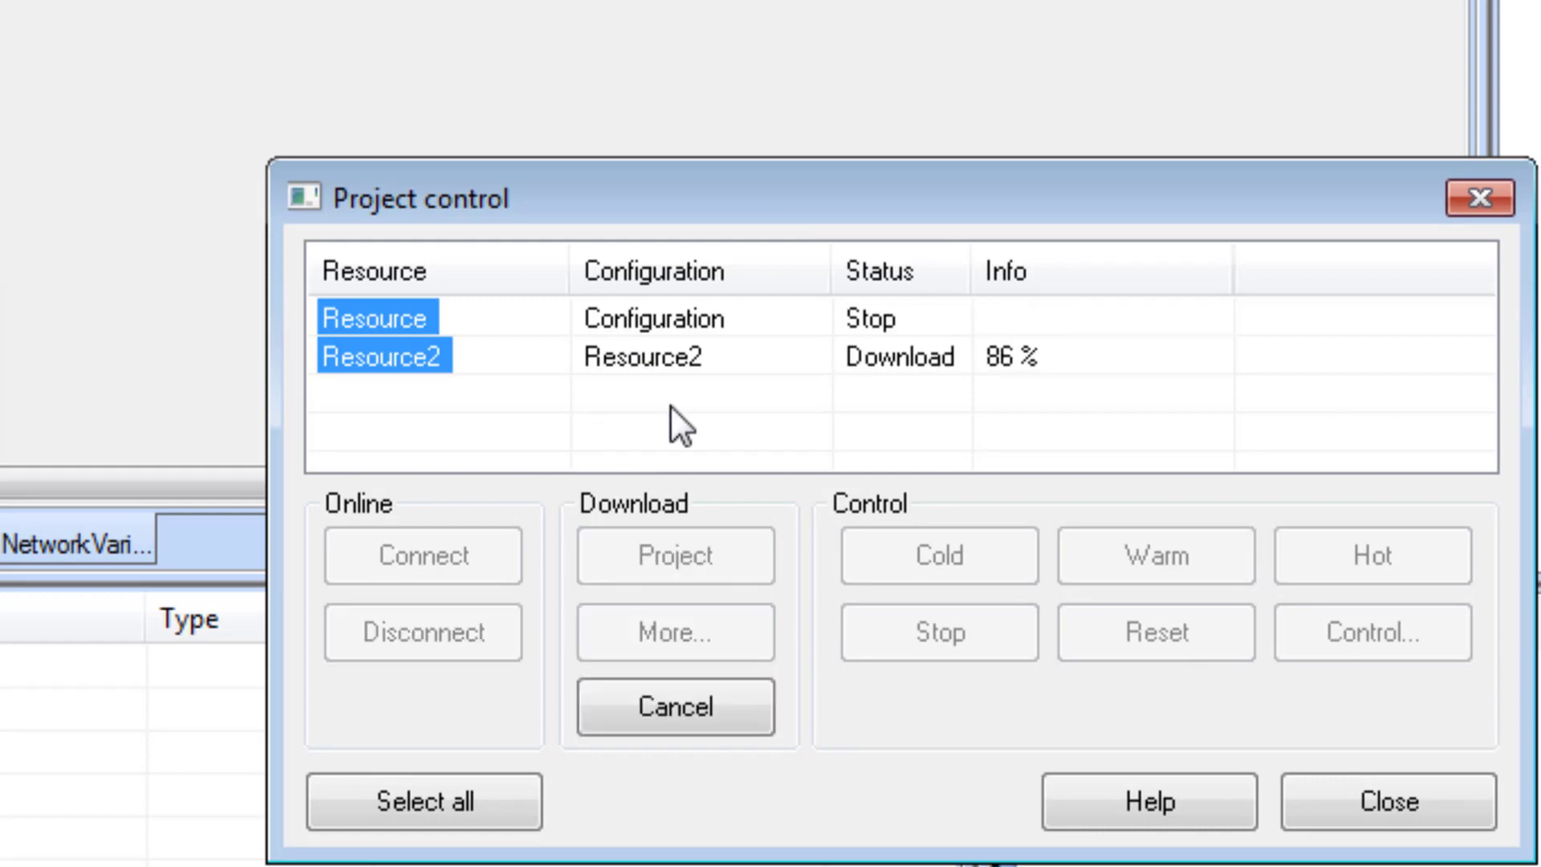
Step: Warm start both resources, open their individual control dialogs and move these dialogs apart
click(1135, 533)
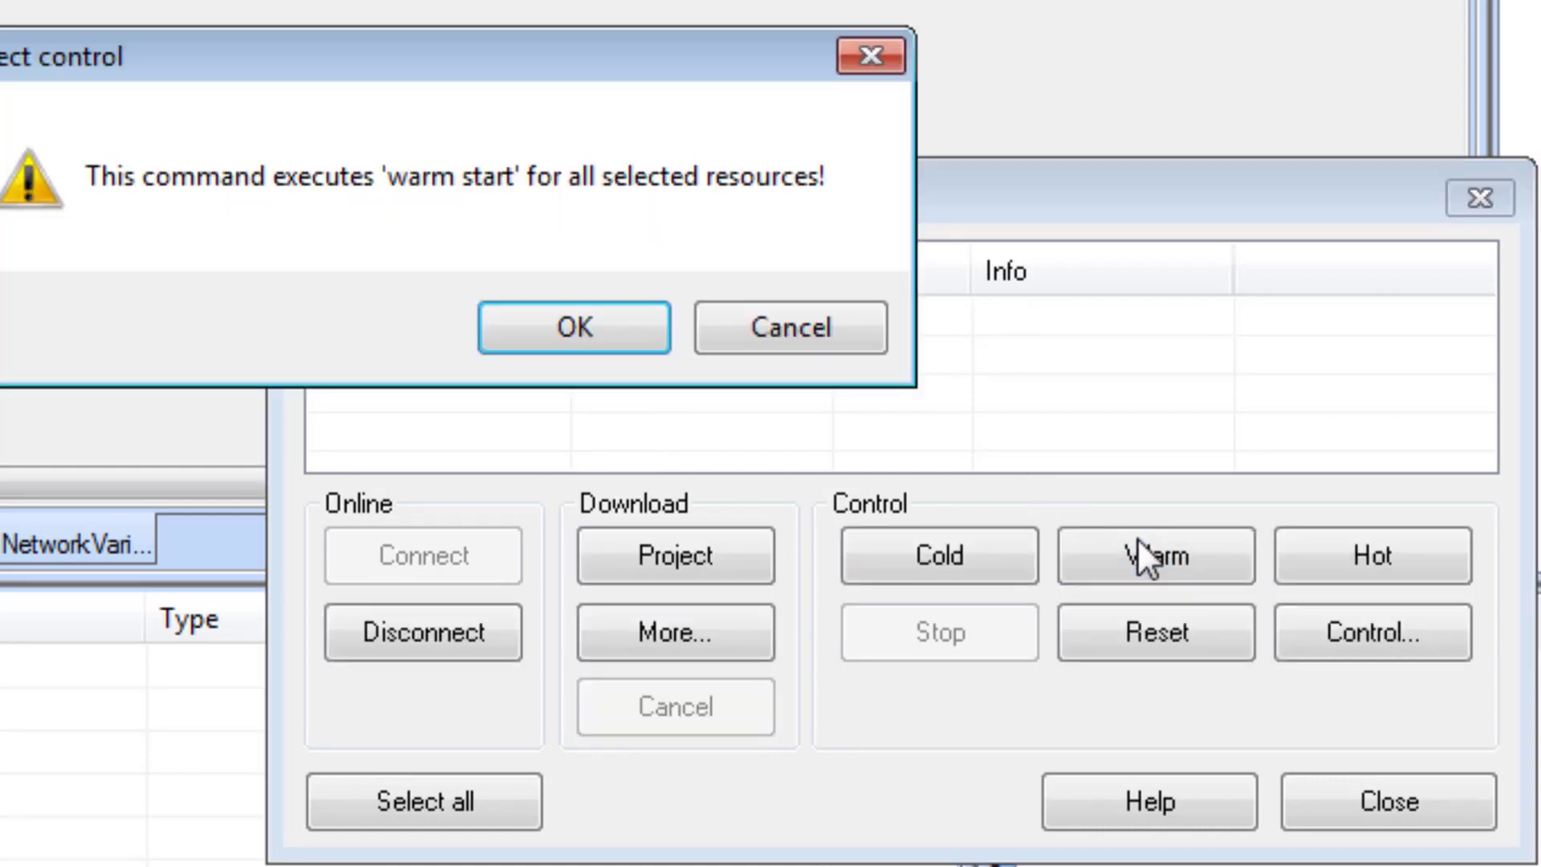
click(638, 347)
click(1437, 638)
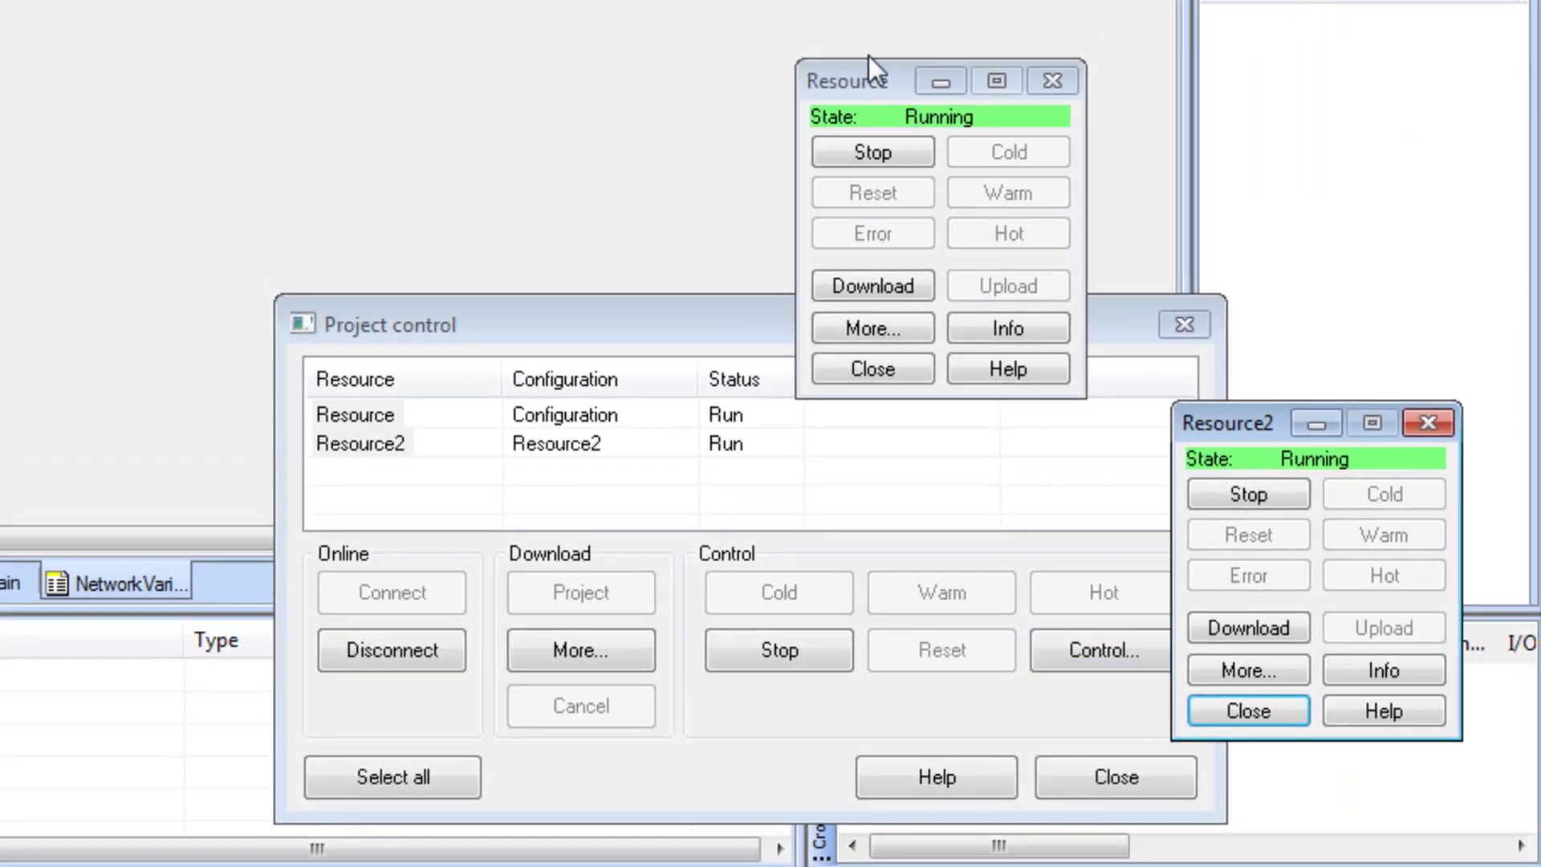
drag(834, 61, 978, 78)
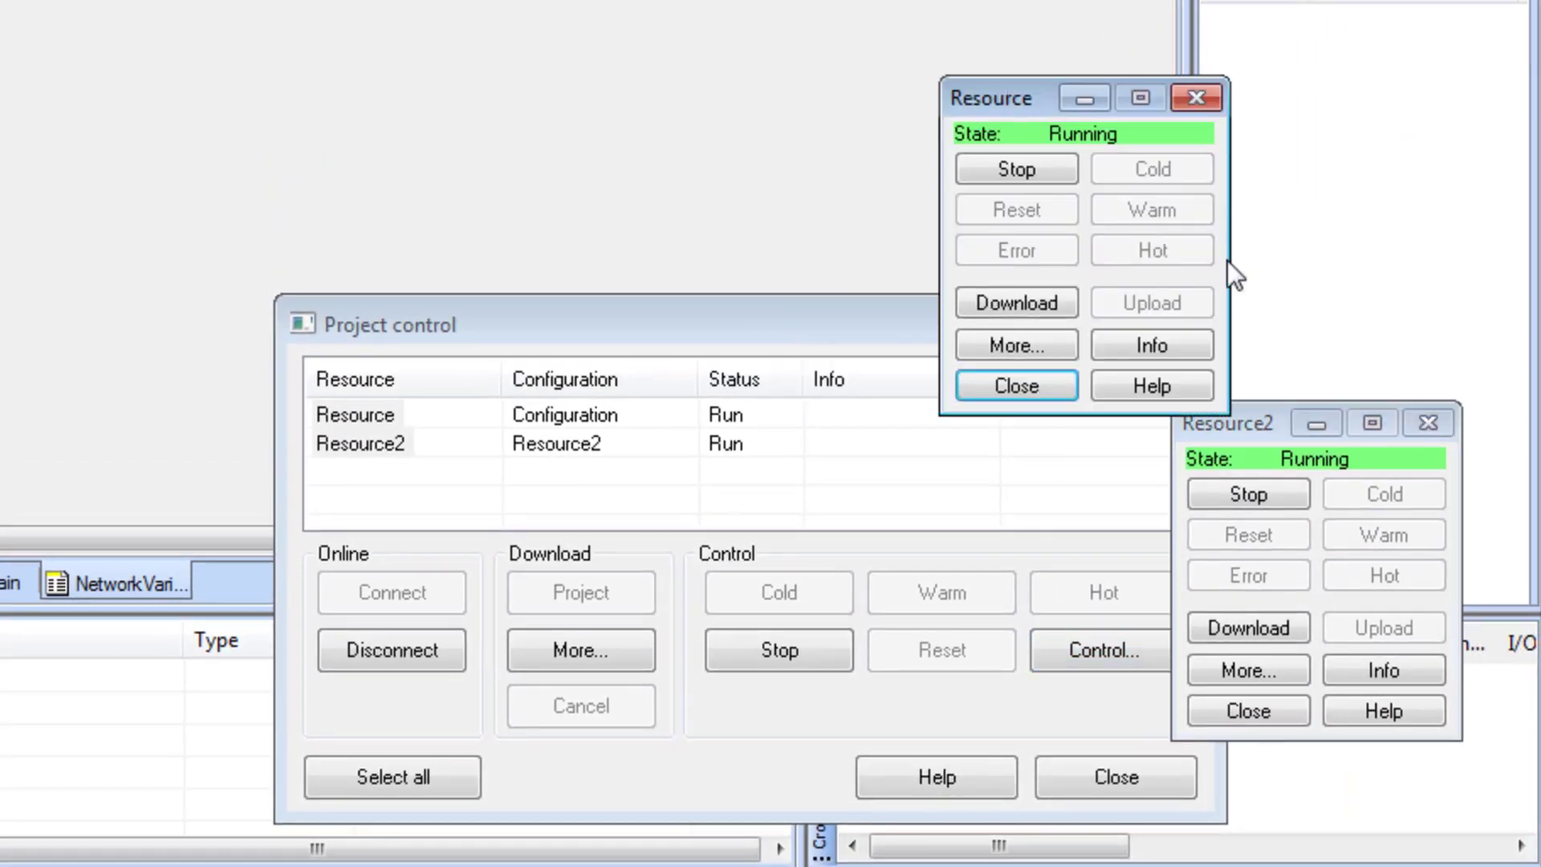
drag(1241, 417, 1192, 447)
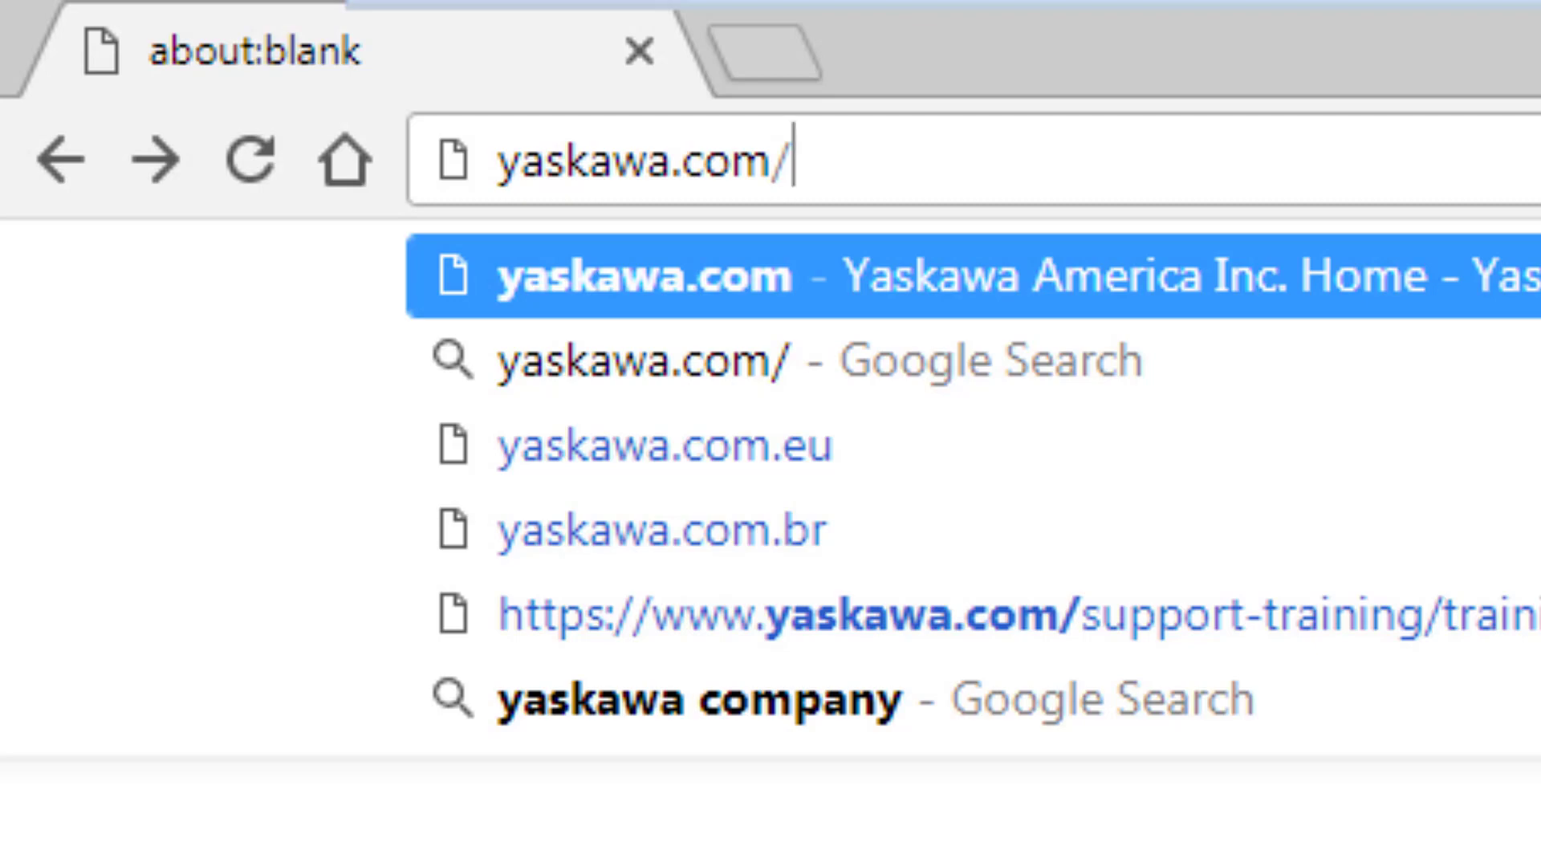
Step: Open yaskawa.com/iecsw in the Chrome browser to view the MotionWorks IEC software downloads
text(iecsw)
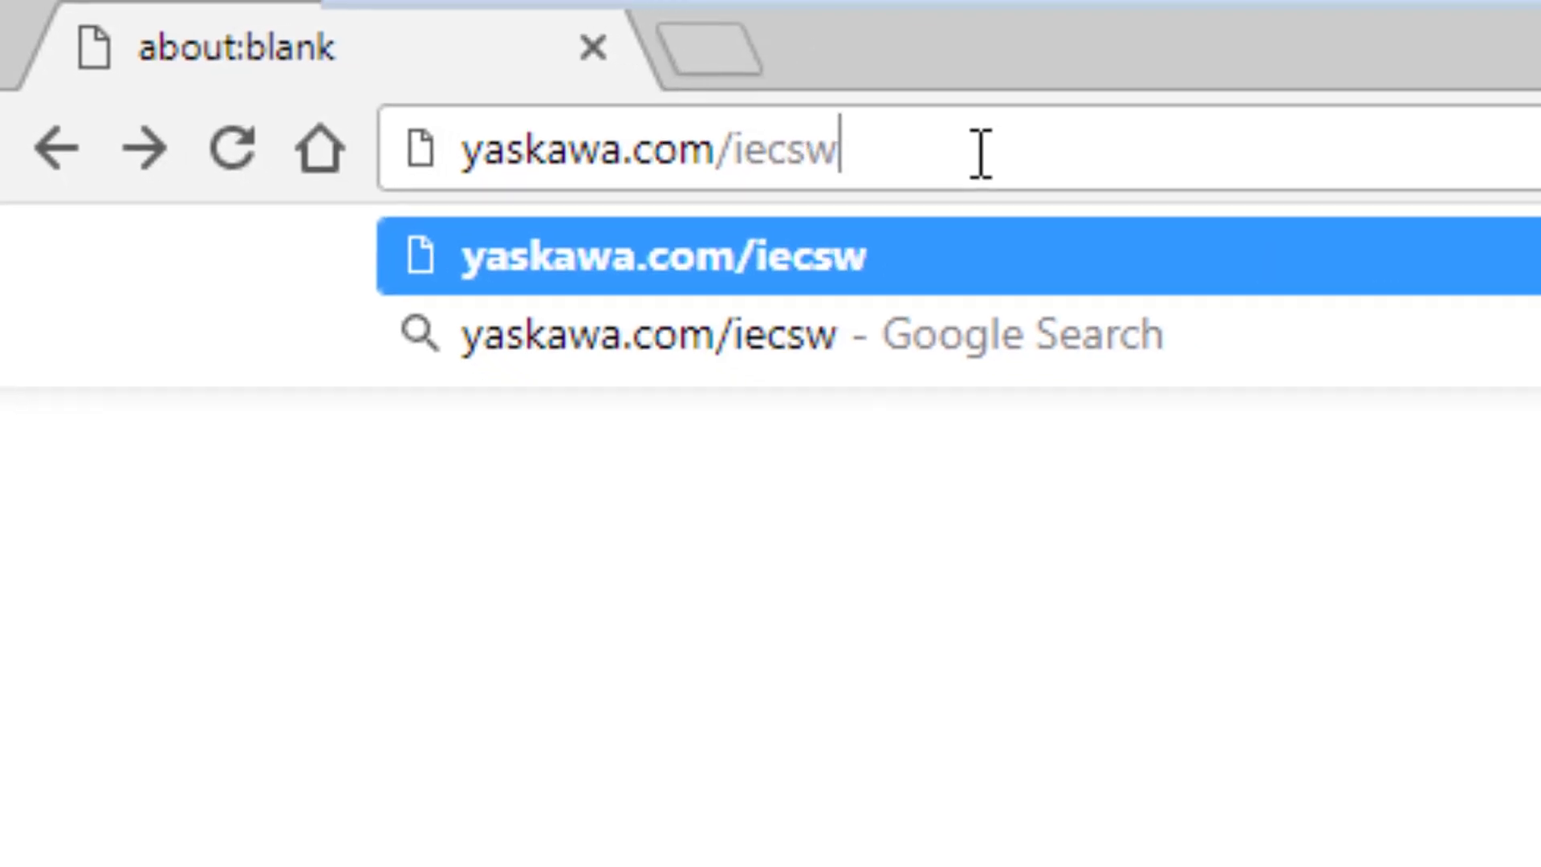
key(Return)
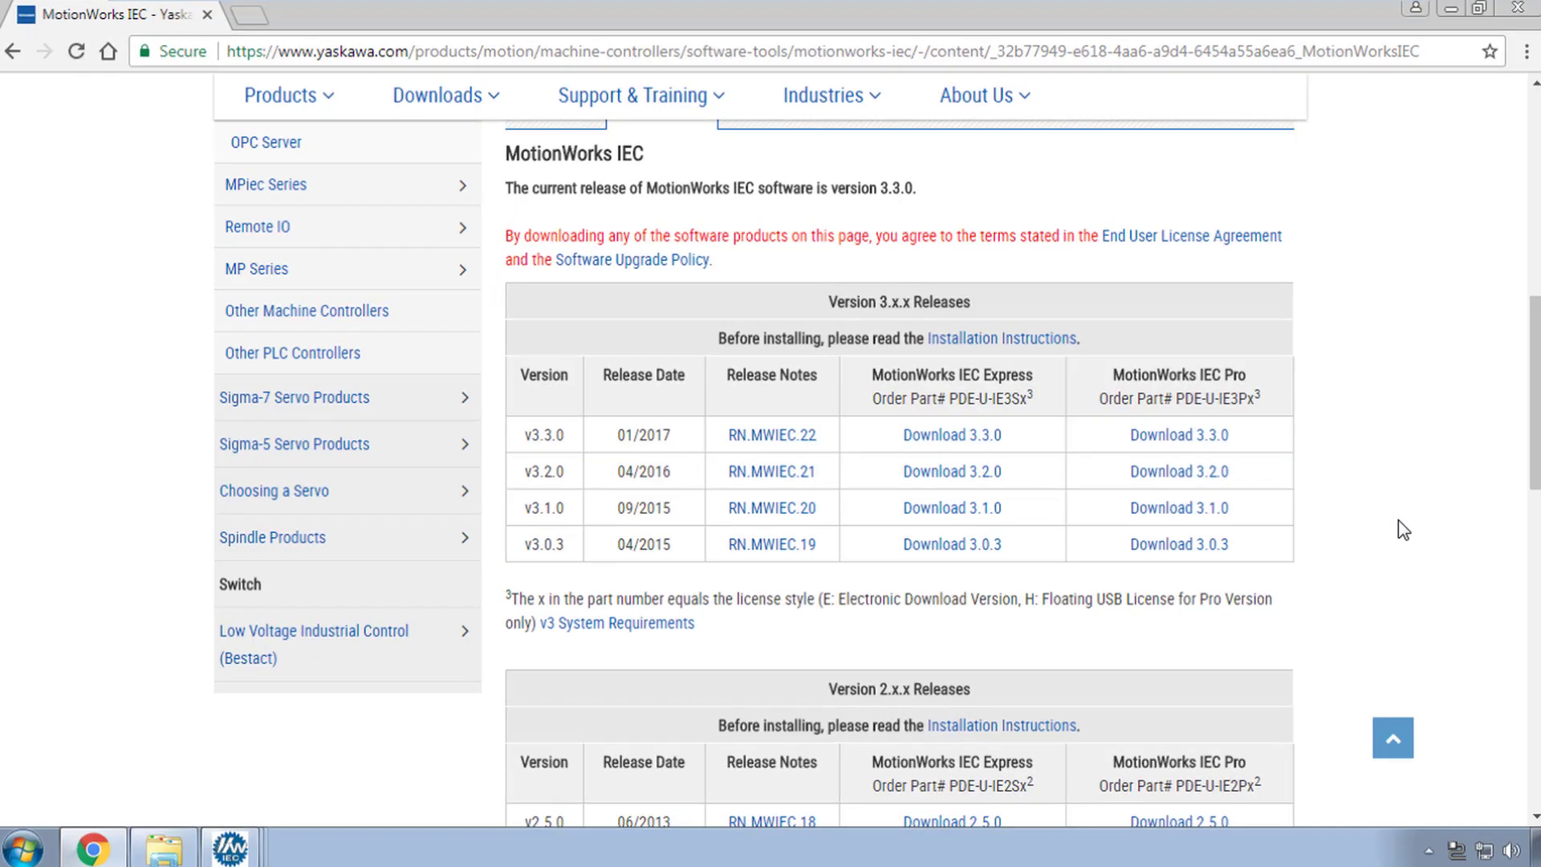